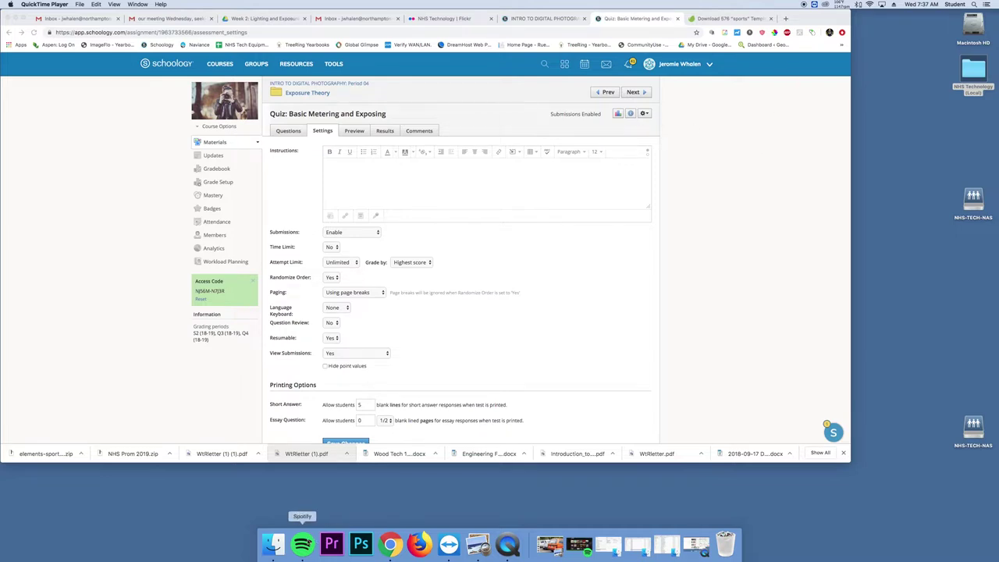
# View the NAS Events > 2019-05-20 Special Olympics photos as icons in Finder, then minimize the window.
pyautogui.click(273, 542)
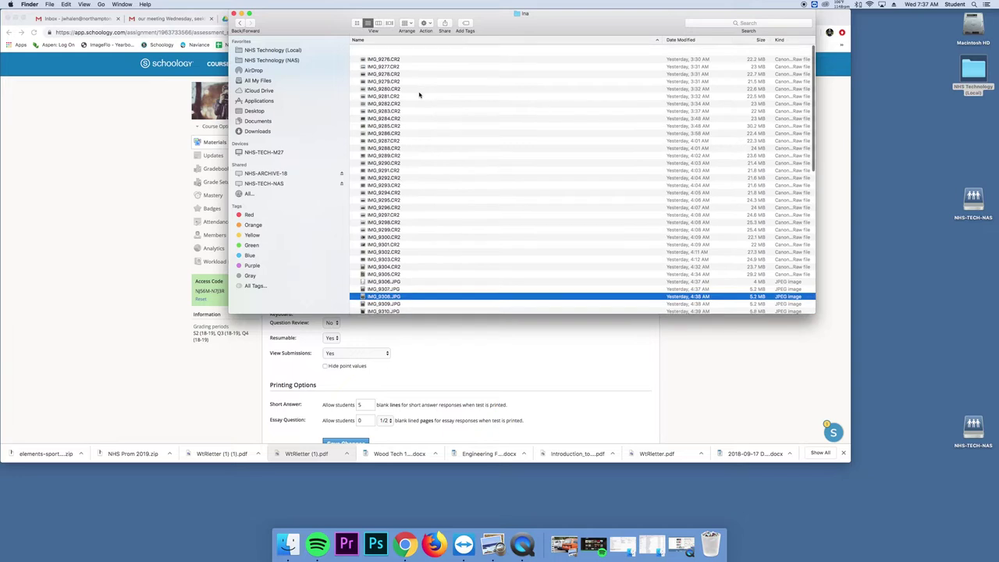
pyautogui.click(281, 61)
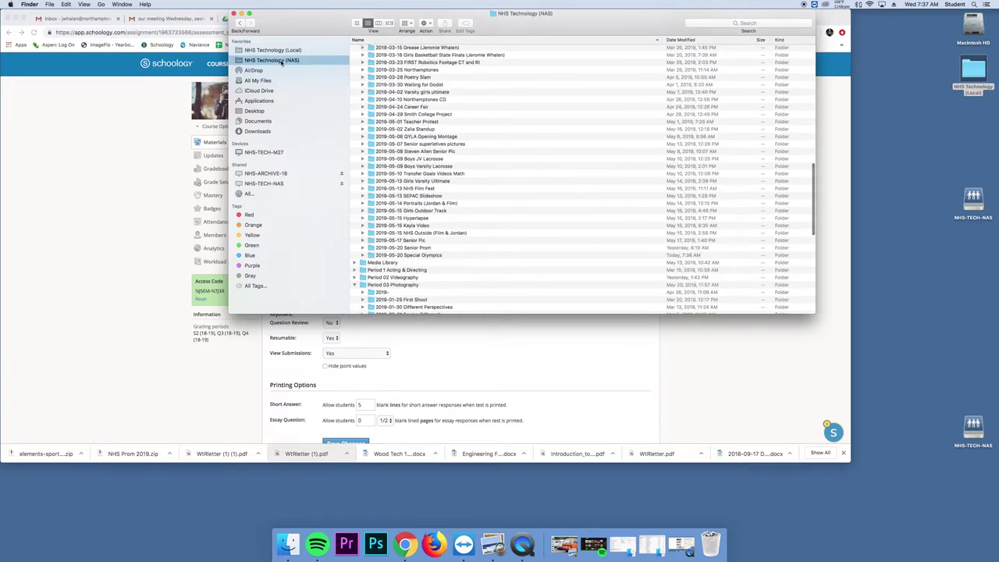
pyautogui.scroll(10, 425, 109)
pyautogui.doubleClick(384, 56)
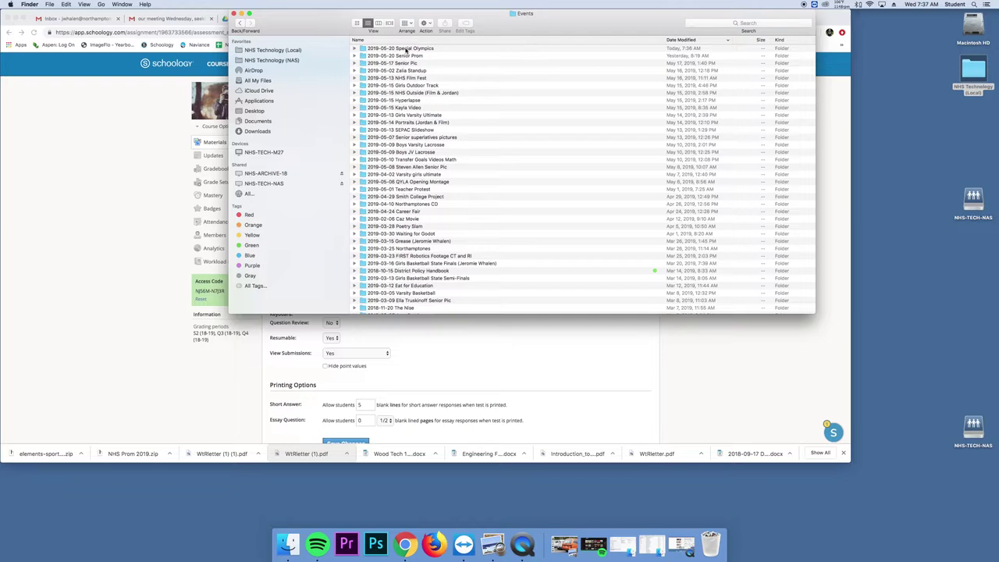
pyautogui.doubleClick(405, 49)
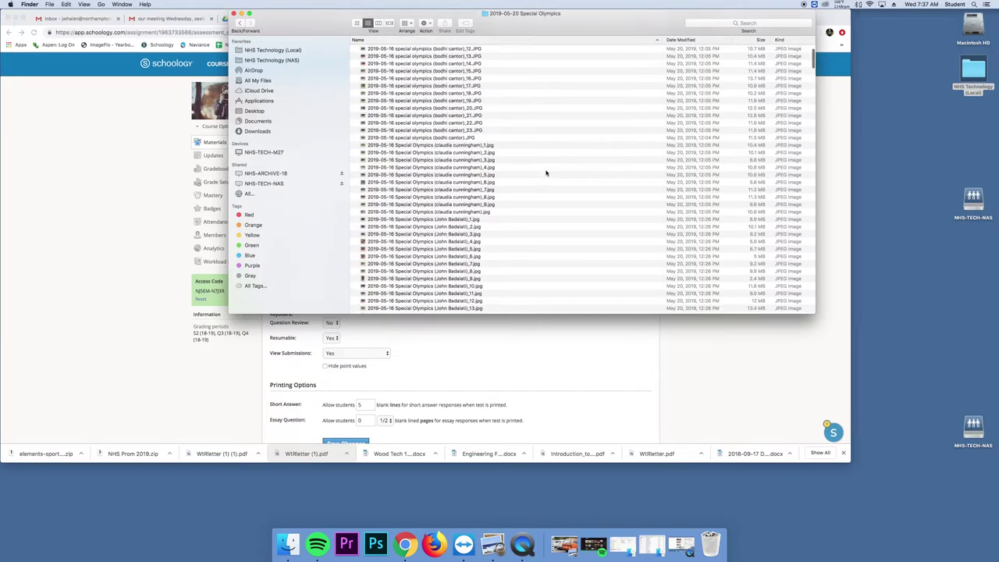
pyautogui.scroll(-2, 546, 173)
pyautogui.press('super+1')
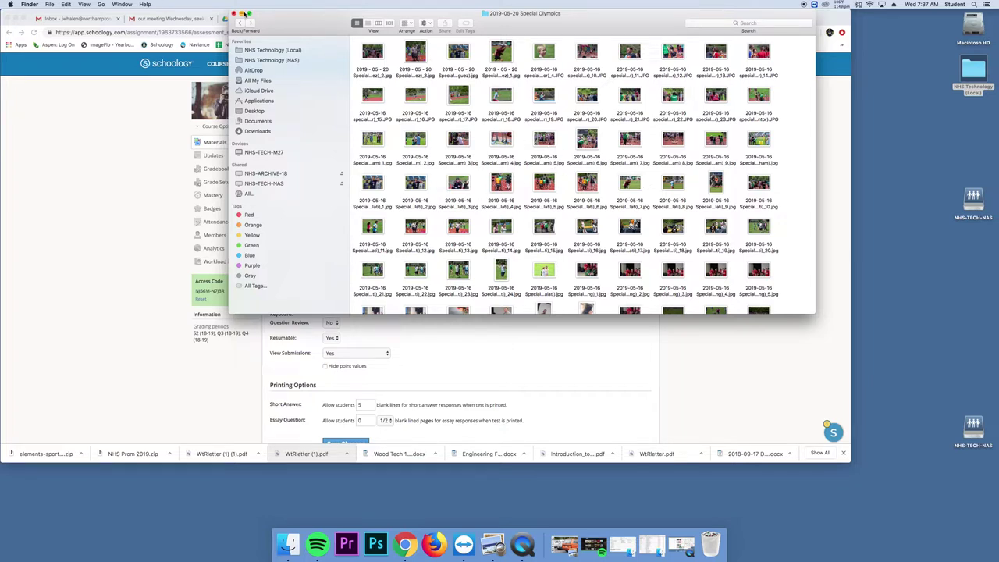
pyautogui.click(241, 15)
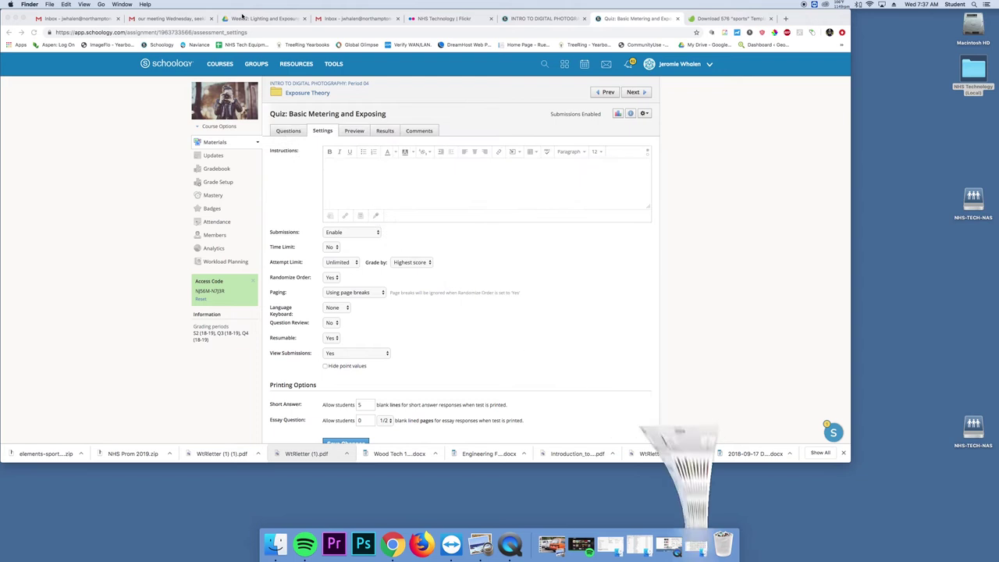
# Widen the Envato window to the screen edge and browse the sports results to page 2, then rerun the 'sports' search.
pyautogui.click(734, 18)
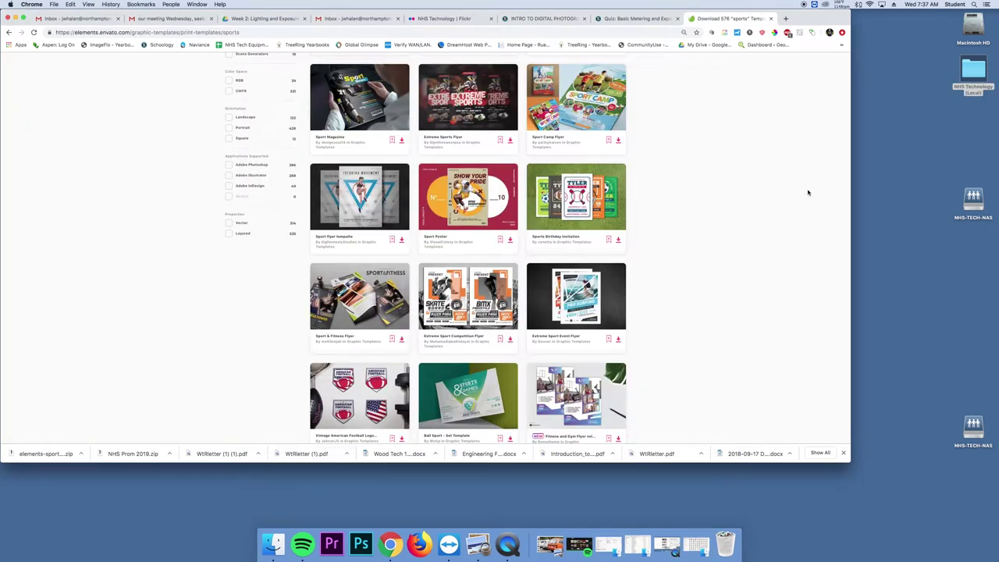
pyautogui.moveTo(943, 175); pyautogui.dragTo(981, 180)
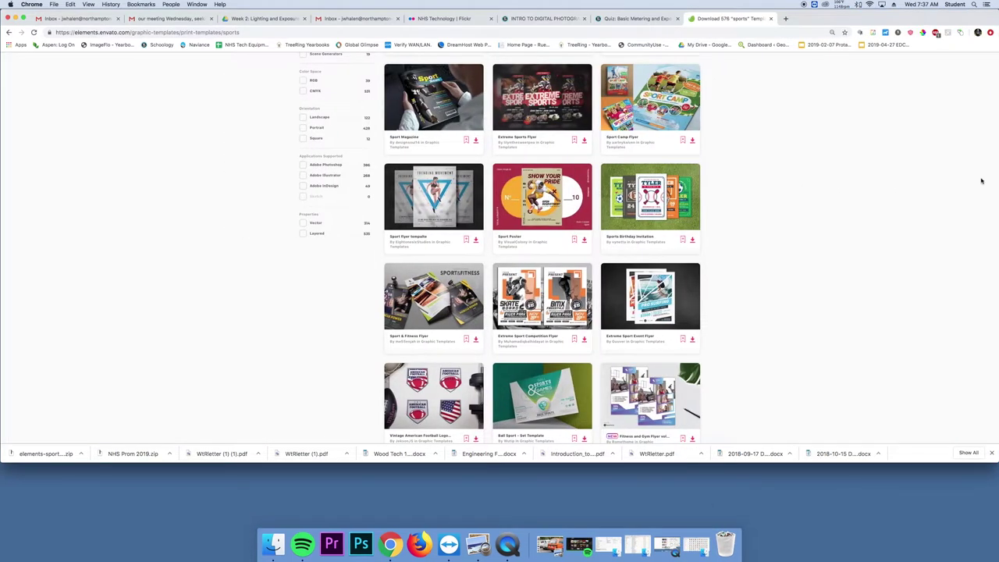
pyautogui.scroll(-15, 515, 282)
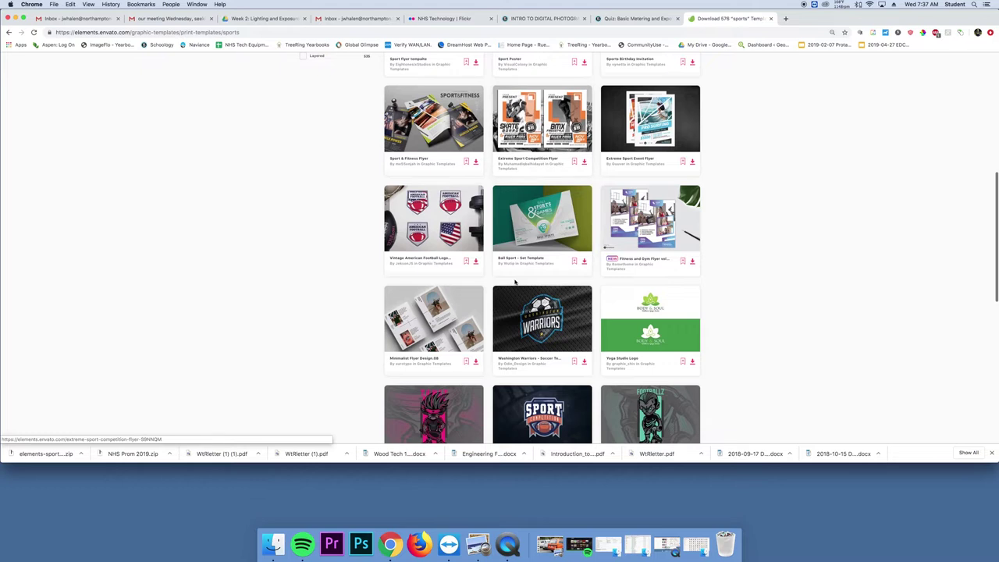
pyautogui.scroll(15, 514, 281)
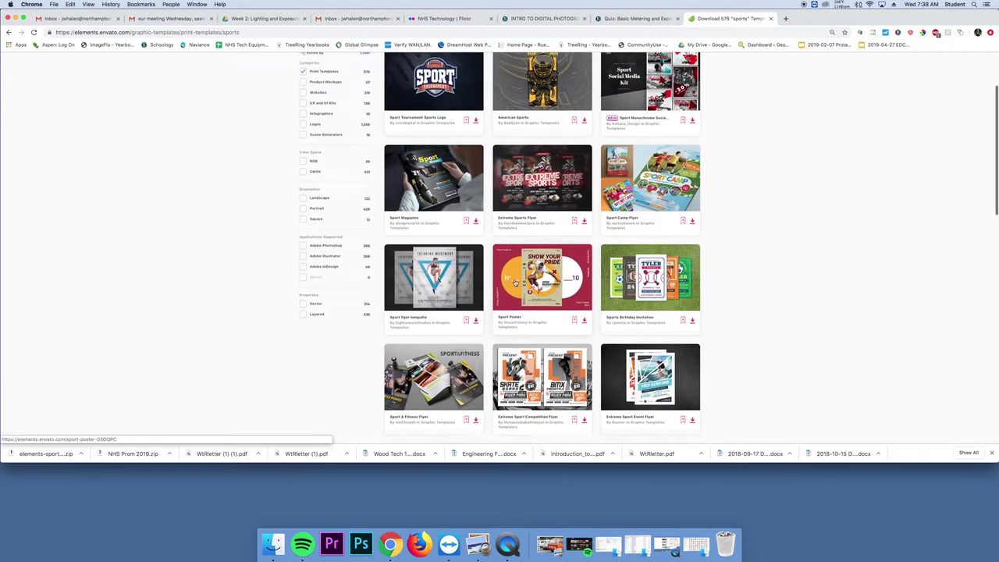
pyautogui.scroll(-3, 514, 282)
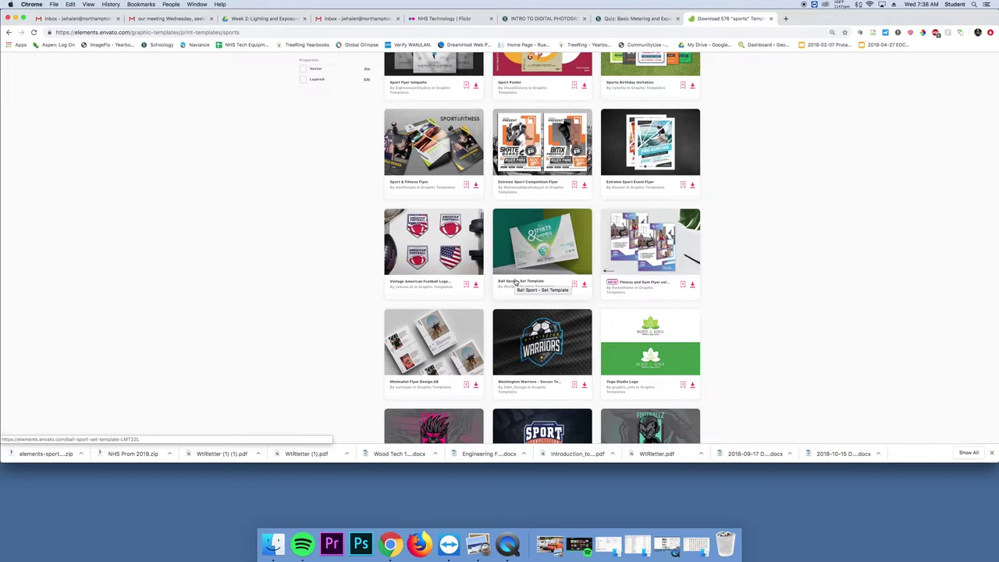
pyautogui.scroll(-5, 514, 282)
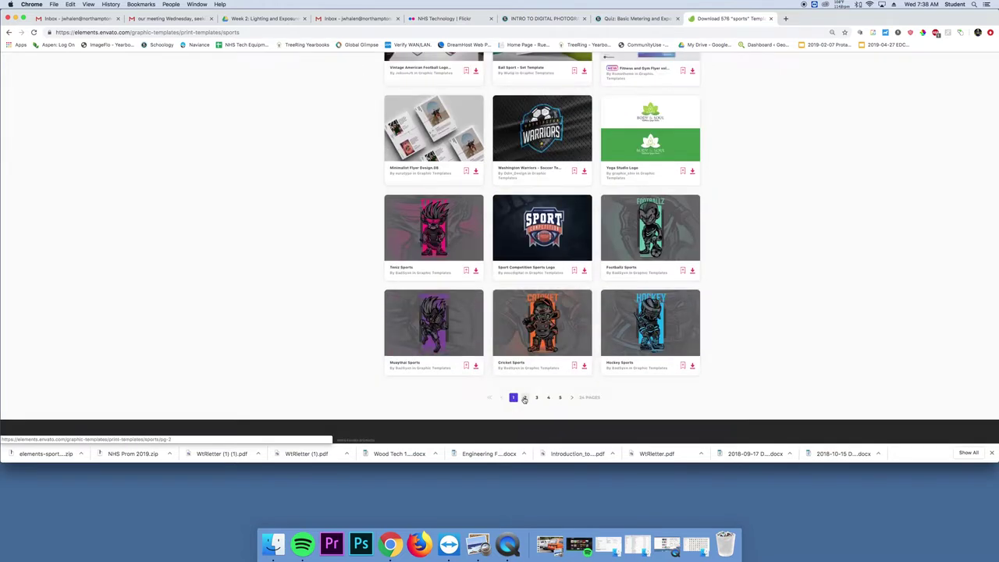
pyautogui.click(525, 397)
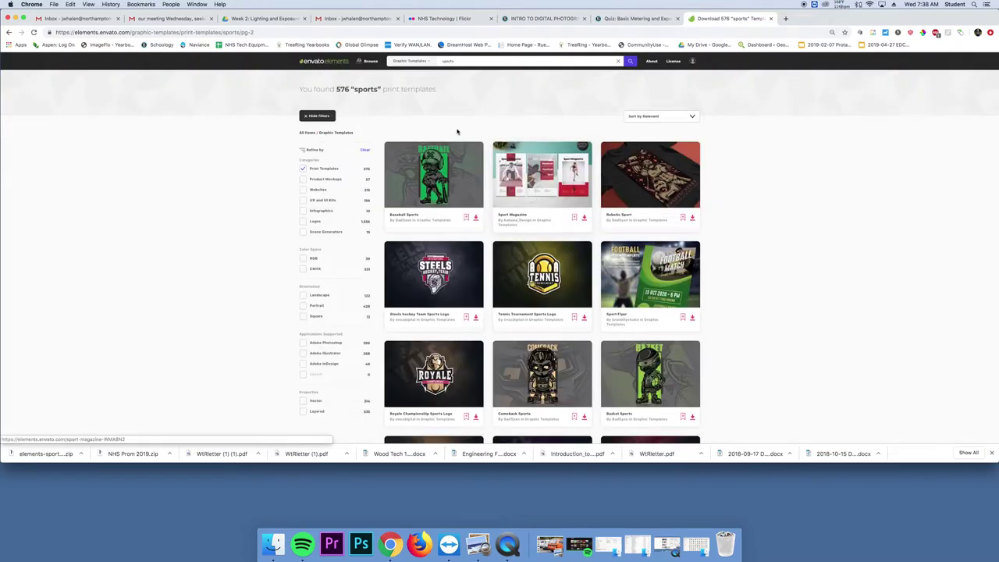
pyautogui.doubleClick(449, 61)
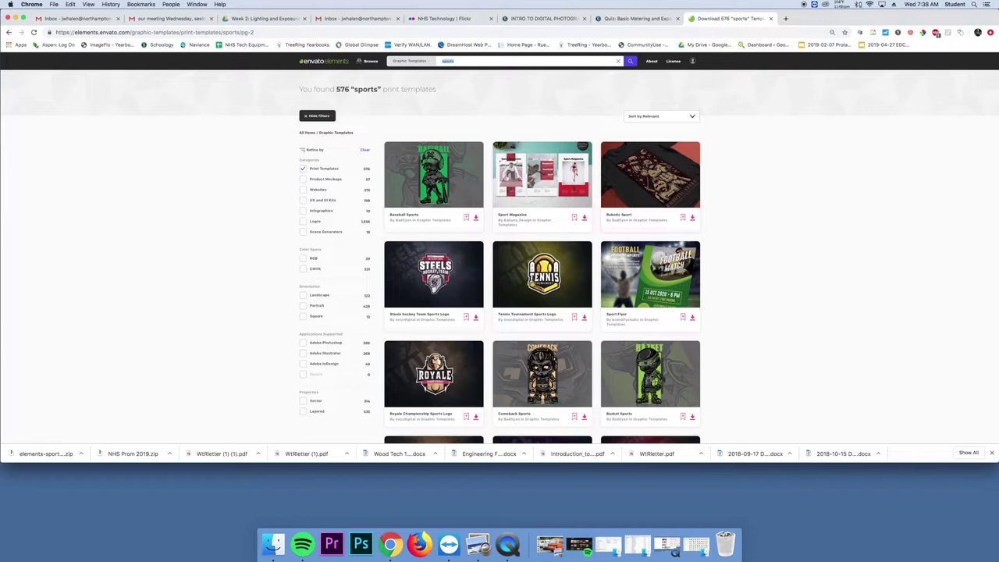
pyautogui.press('Return')
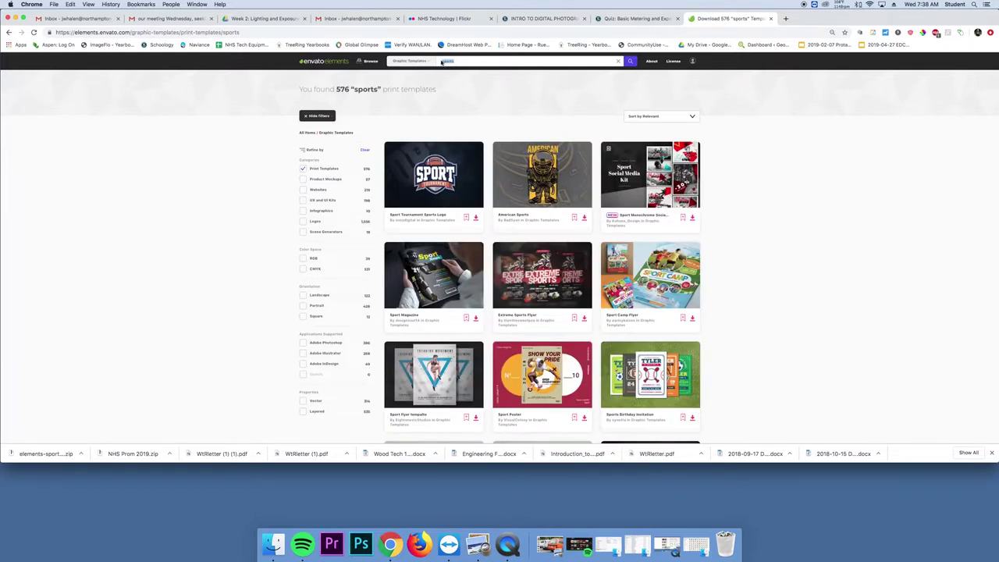
# Search Graphic Templates for olympics ('ulympics') and scroll through the results.
pyautogui.write('u')
pyautogui.write('lympics')
pyautogui.press('Return')
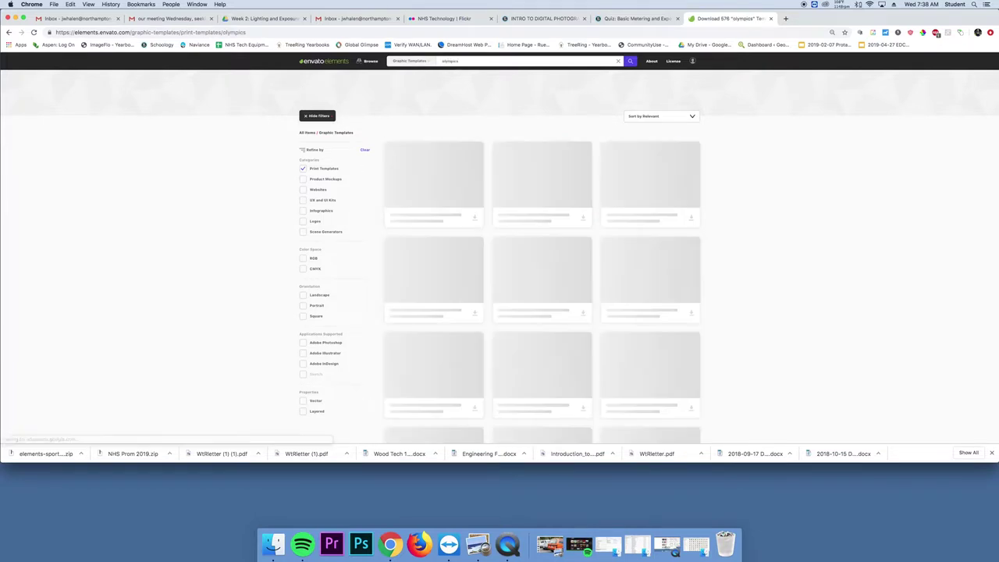
pyautogui.click(413, 62)
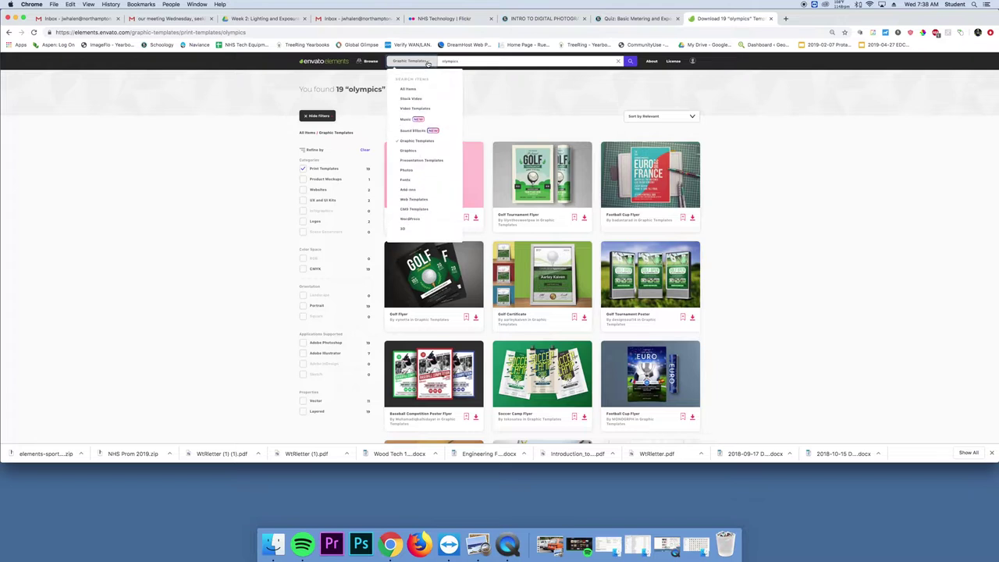
pyautogui.click(417, 141)
pyautogui.scroll(-3, 573, 220)
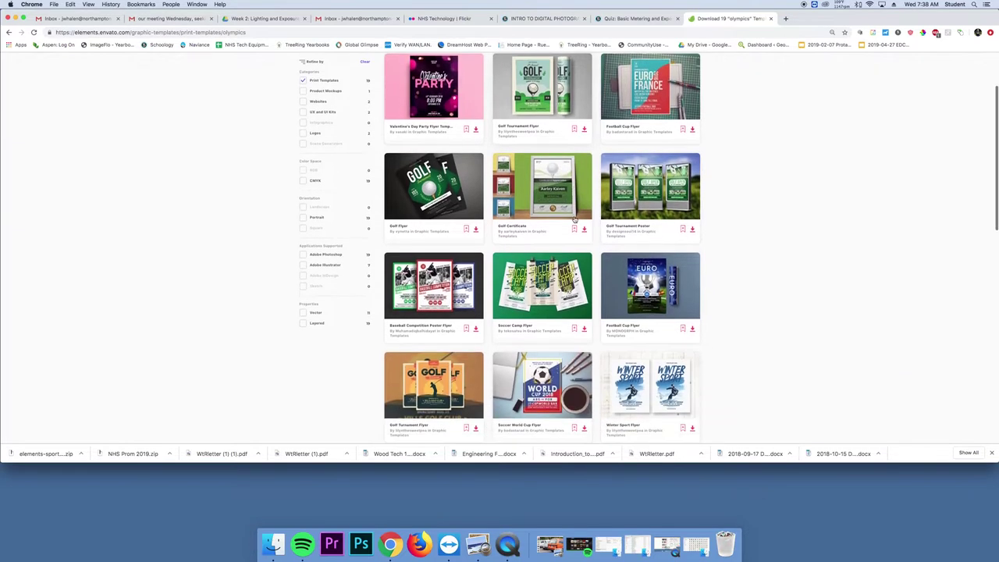
pyautogui.scroll(-9, 573, 220)
pyautogui.scroll(5, 573, 220)
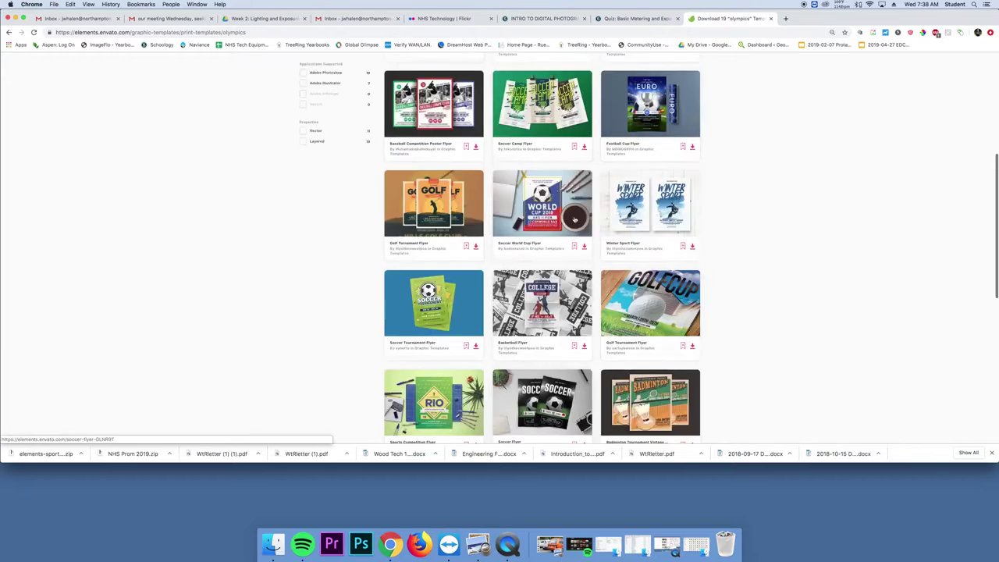
pyautogui.scroll(7, 574, 220)
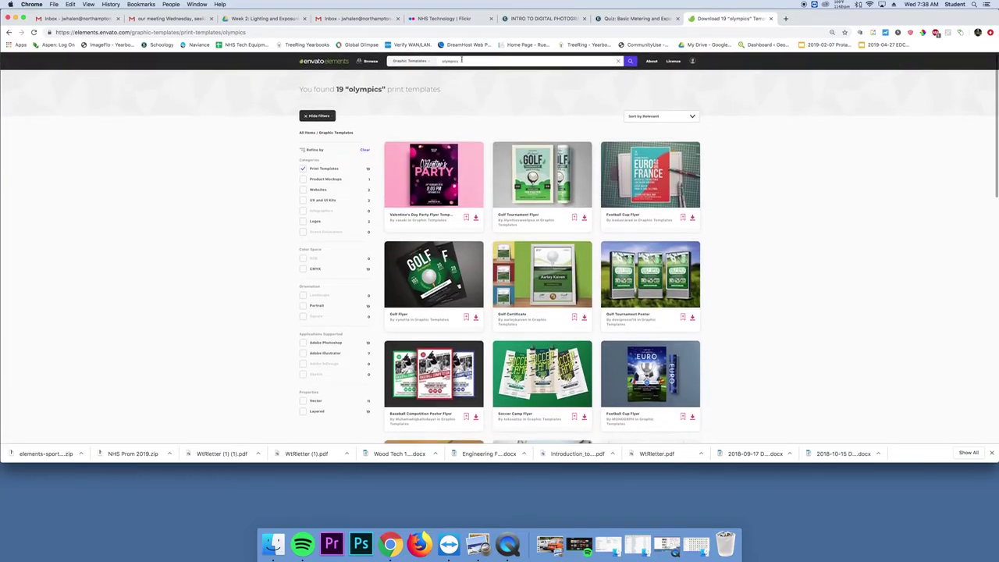
# Search for 'sports' templates instead and go to page 2 of the results.
pyautogui.doubleClick(461, 58)
pyautogui.write('sports')
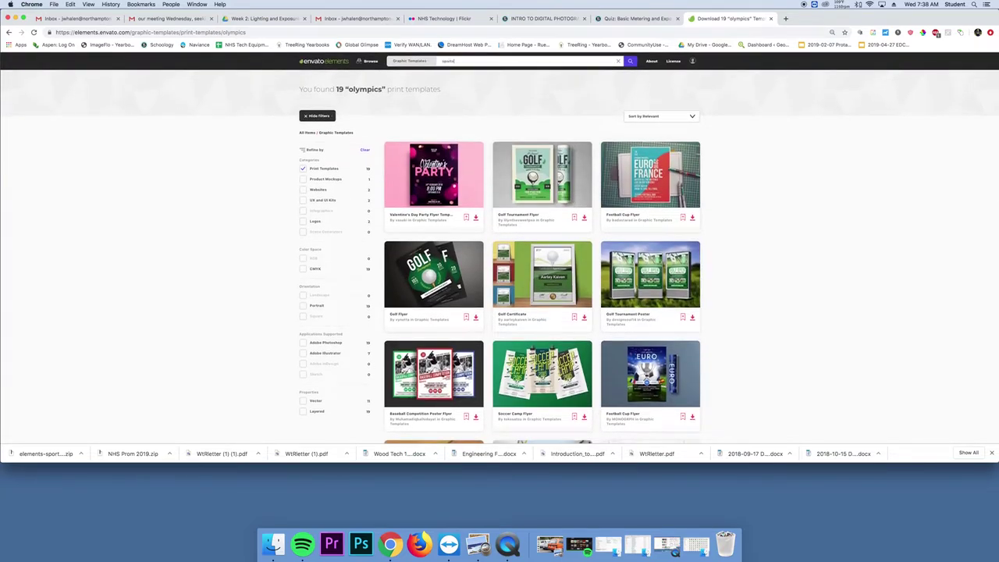
pyautogui.press('Return')
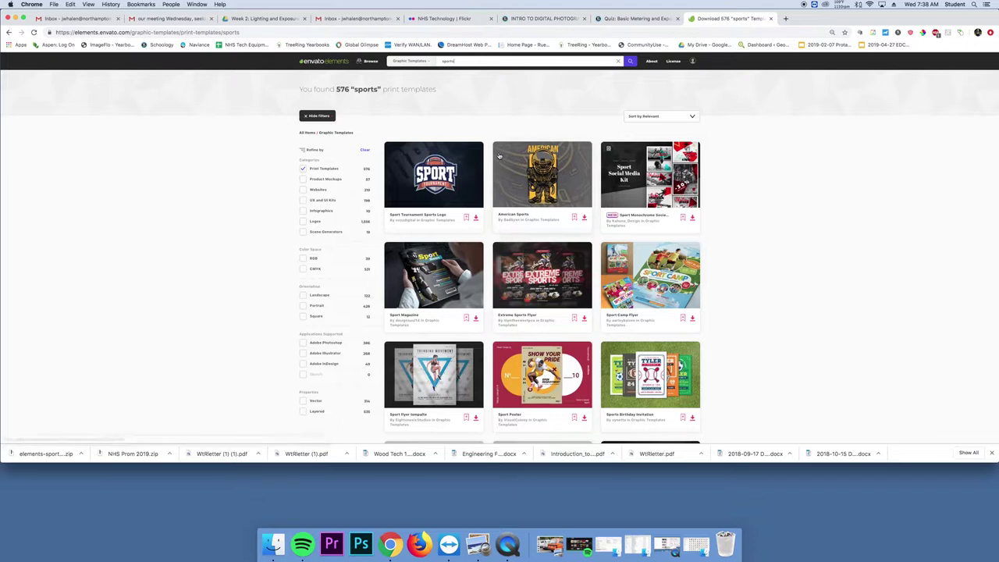
pyautogui.scroll(-5, 515, 203)
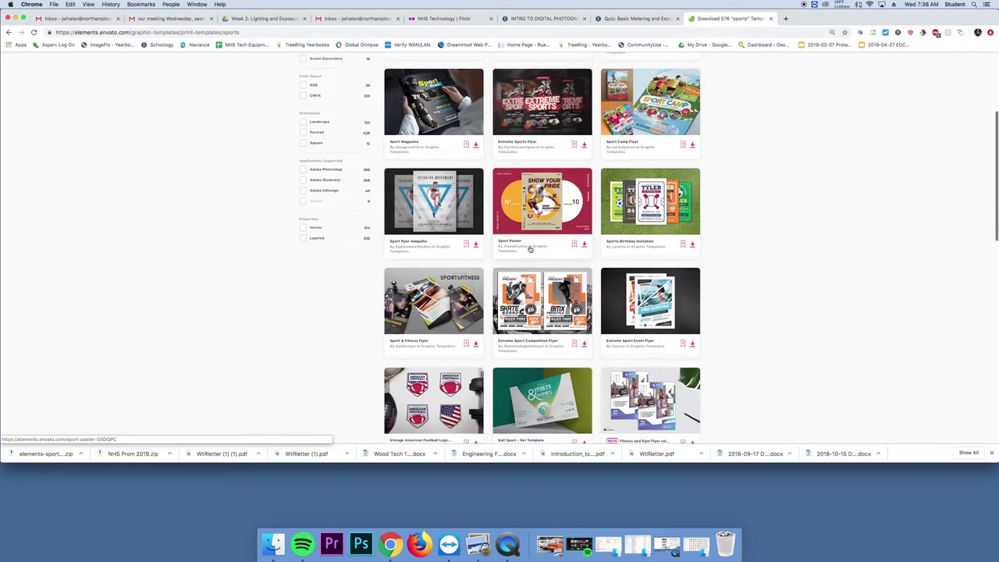
pyautogui.scroll(-5, 529, 248)
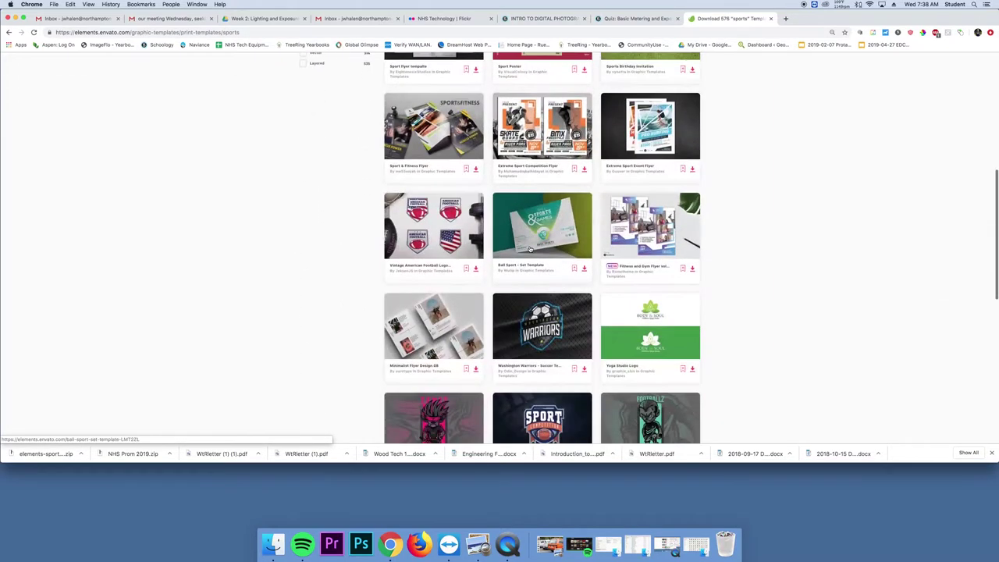
pyautogui.scroll(-5, 529, 248)
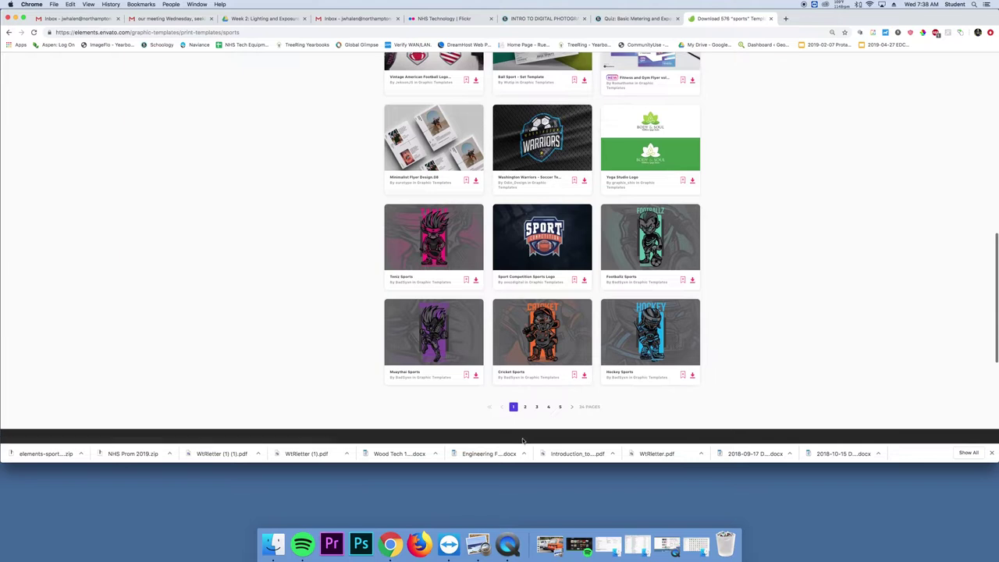
pyautogui.click(524, 407)
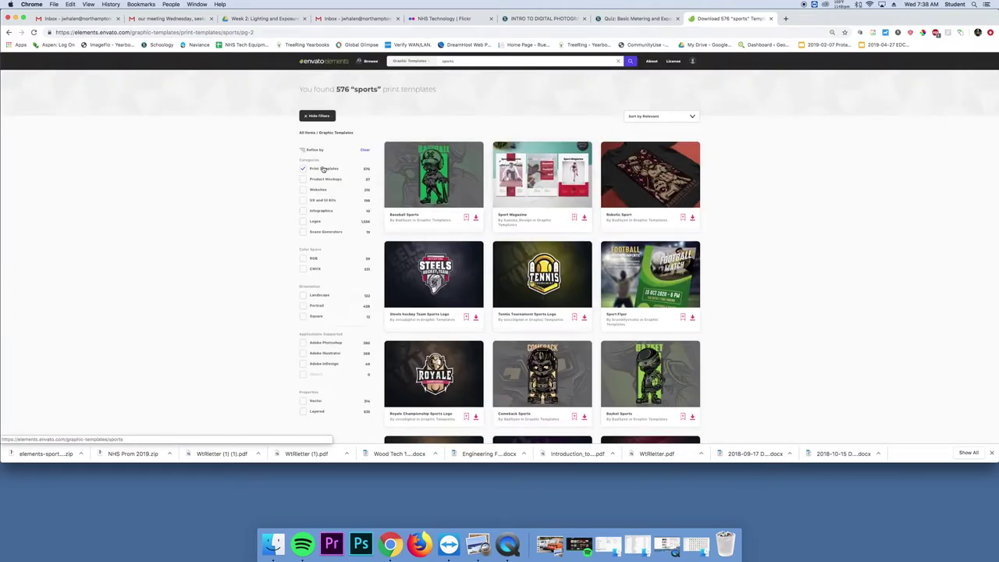
# Toggle the Print Templates filter off and on, then scroll to the Extreme Sport Event Flyer.
pyautogui.click(304, 169)
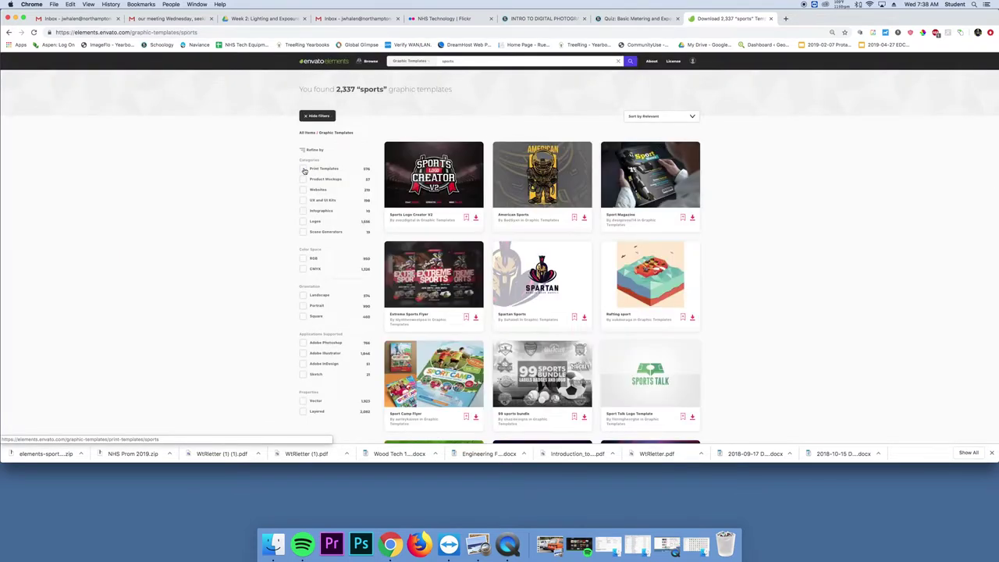
pyautogui.click(303, 170)
pyautogui.scroll(-3, 640, 315)
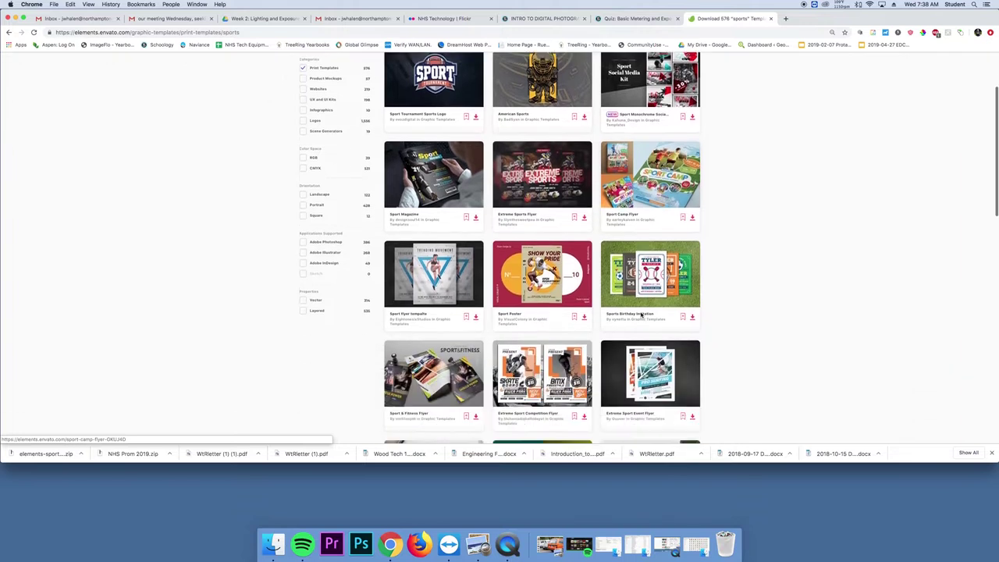
pyautogui.scroll(-2, 640, 314)
pyautogui.scroll(-3, 639, 314)
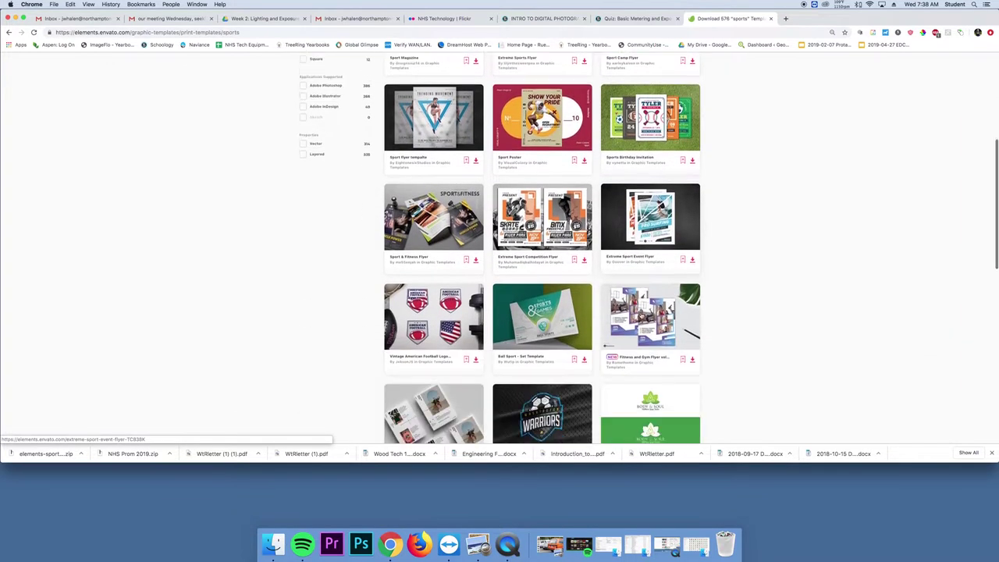
pyautogui.scroll(-1, 642, 315)
pyautogui.scroll(-3, 641, 316)
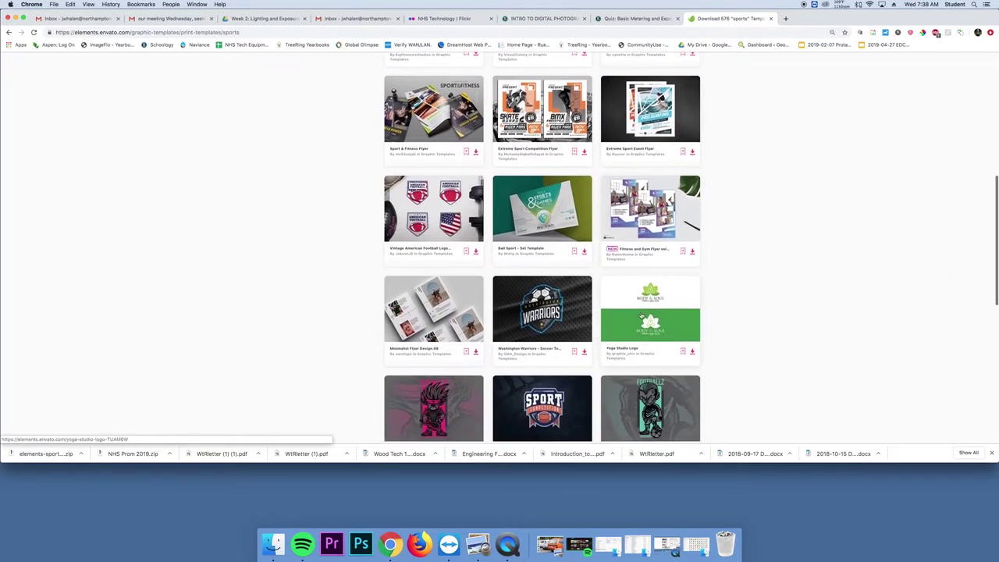
pyautogui.scroll(-3, 641, 316)
pyautogui.scroll(8, 641, 316)
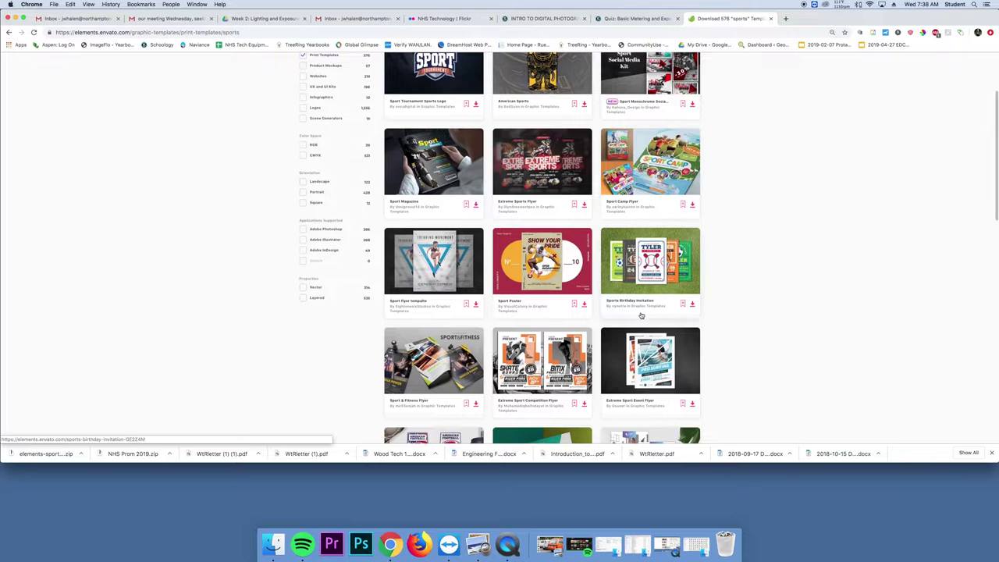
pyautogui.scroll(1, 641, 315)
pyautogui.scroll(2, 641, 316)
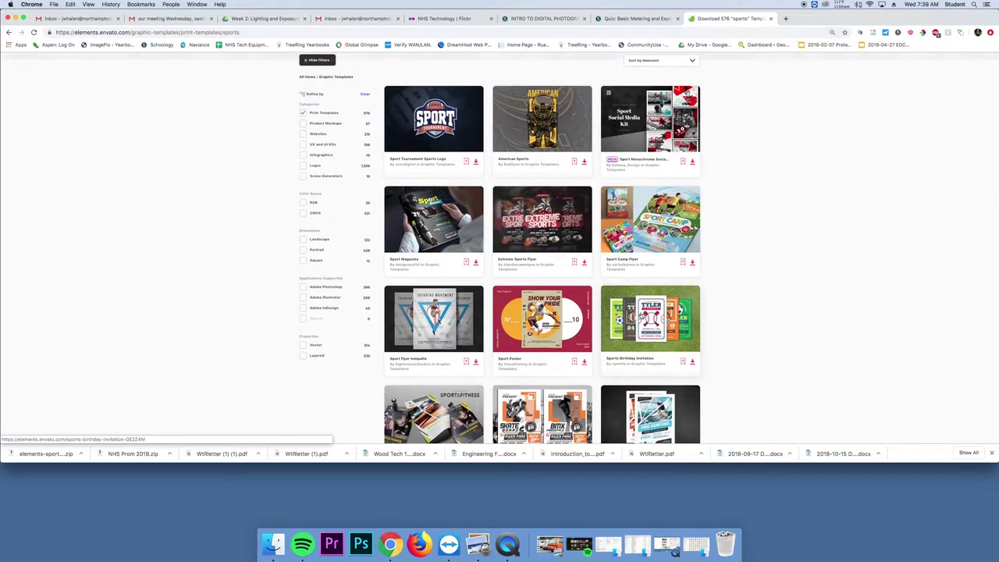
pyautogui.scroll(1, 641, 316)
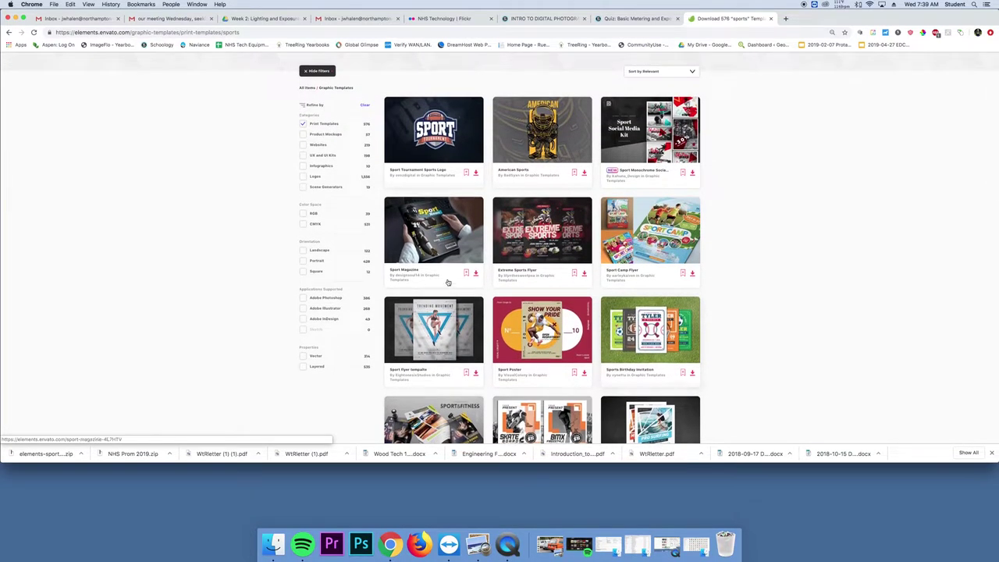
pyautogui.scroll(-6, 530, 281)
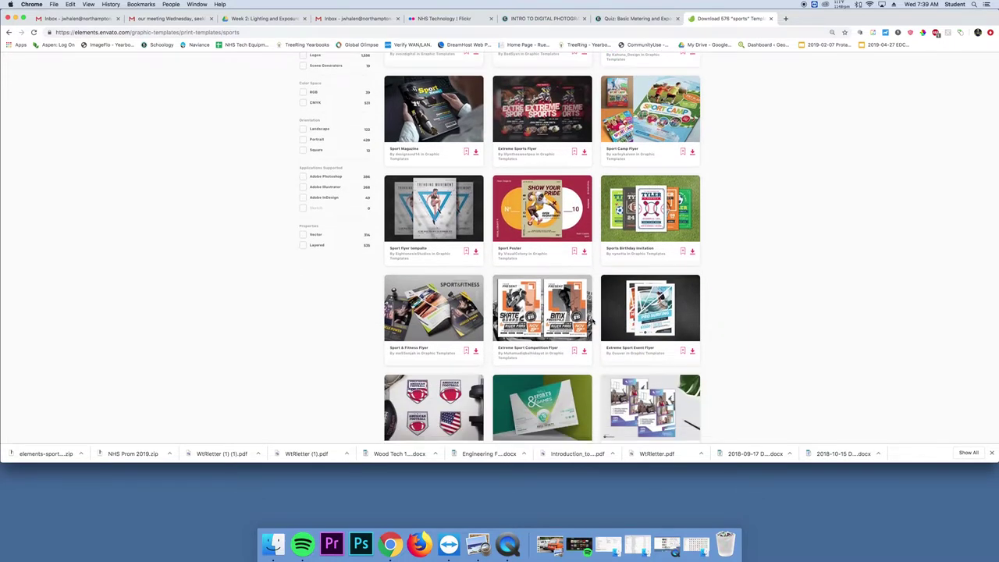
# Download the Extreme Sport Event Flyer into the Special Olympics Poster project and open its zip.
pyautogui.click(692, 350)
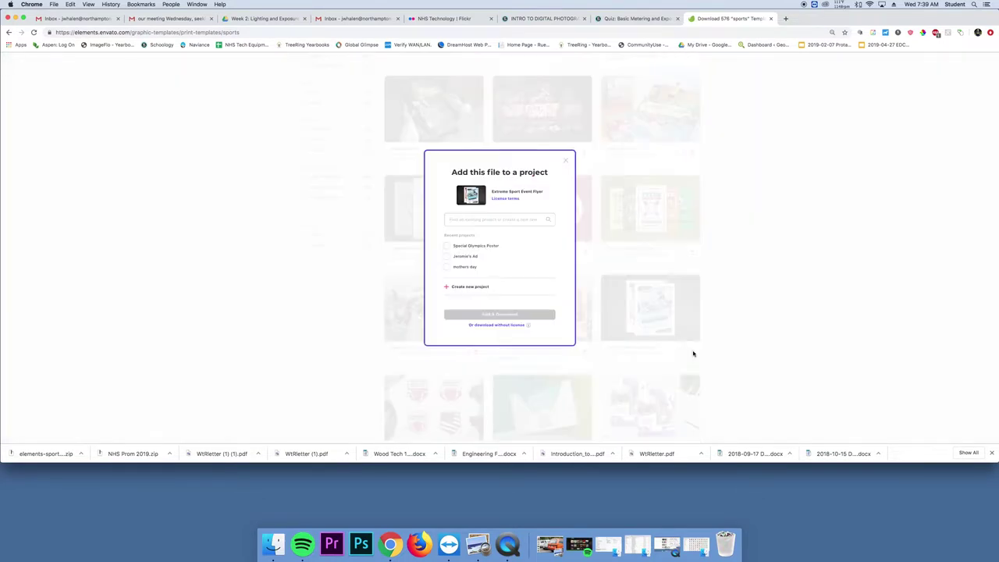
pyautogui.click(447, 246)
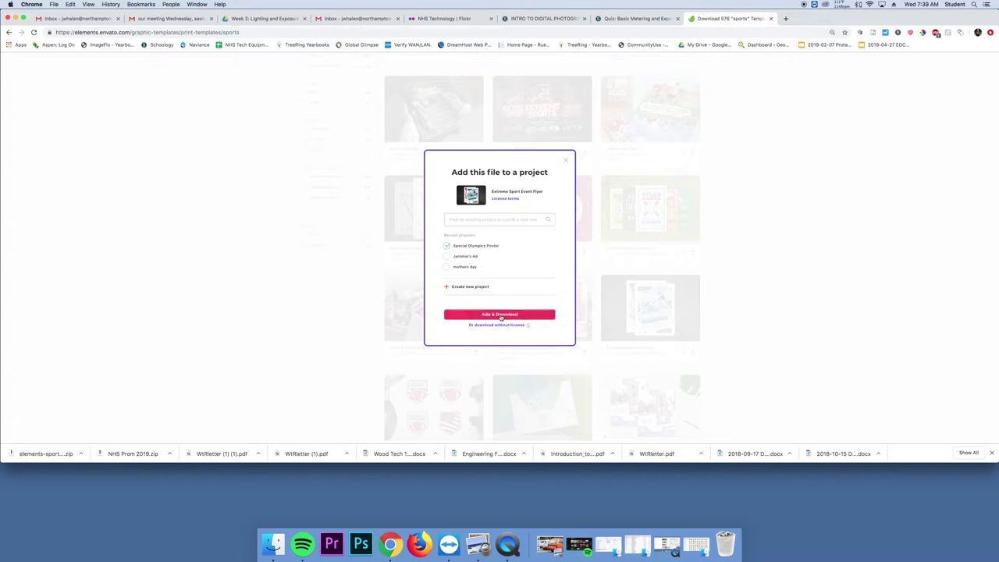
pyautogui.click(502, 315)
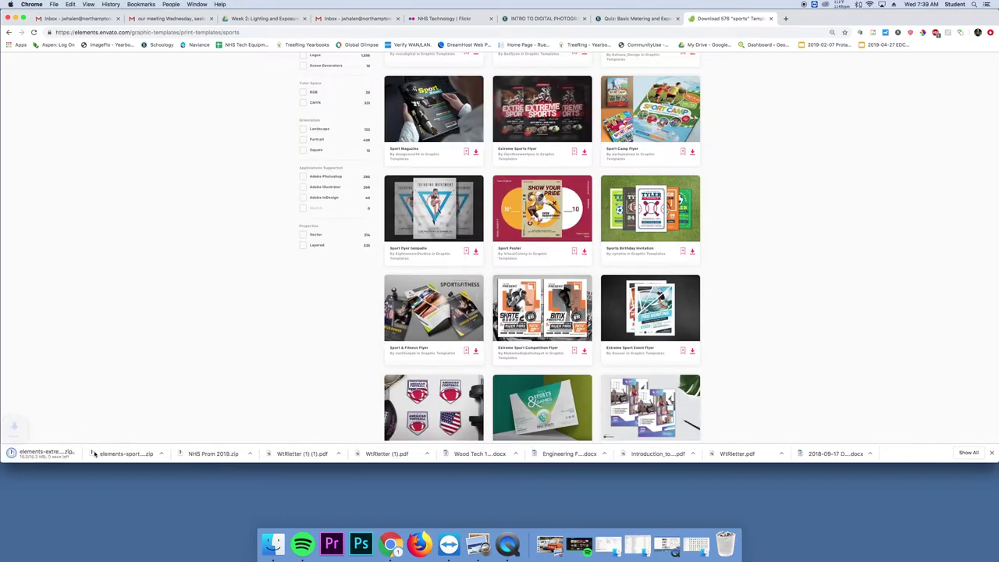
pyautogui.click(44, 454)
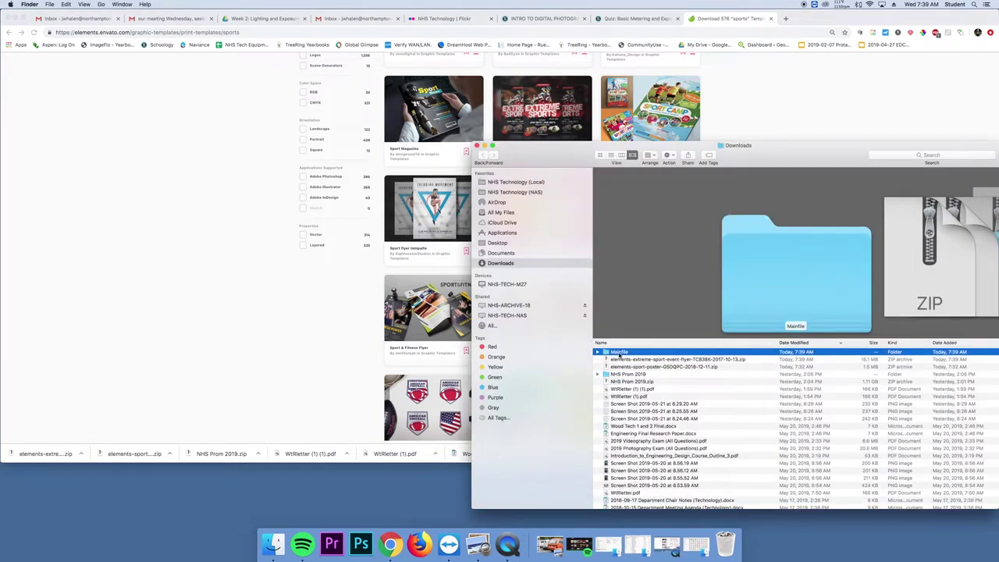
# Copy the three Mainfile template files into Period 03 Photography > 2019-05-22 Special Olympics Poster > Project Files.
pyautogui.doubleClick(608, 352)
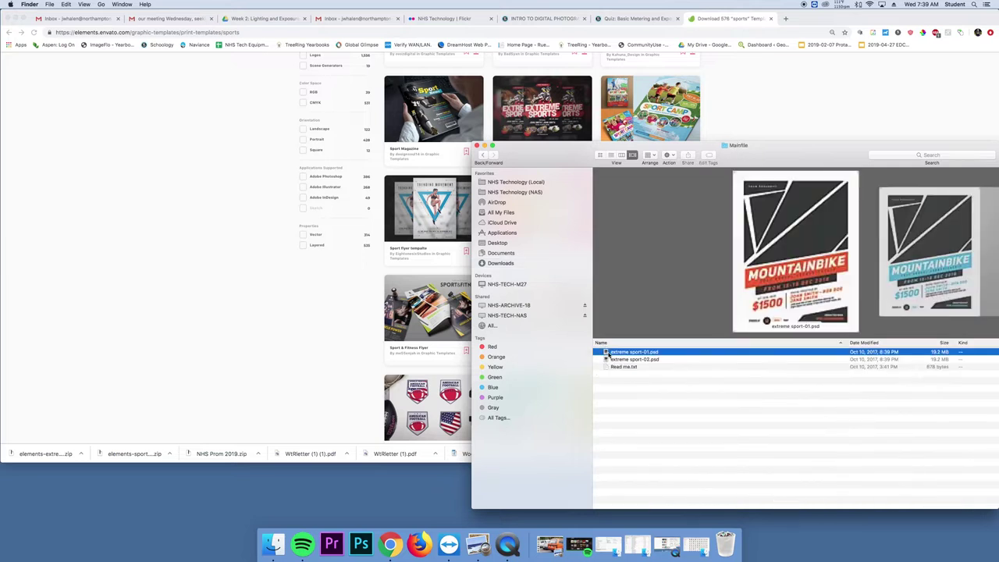
pyautogui.moveTo(622, 390); pyautogui.dragTo(664, 346)
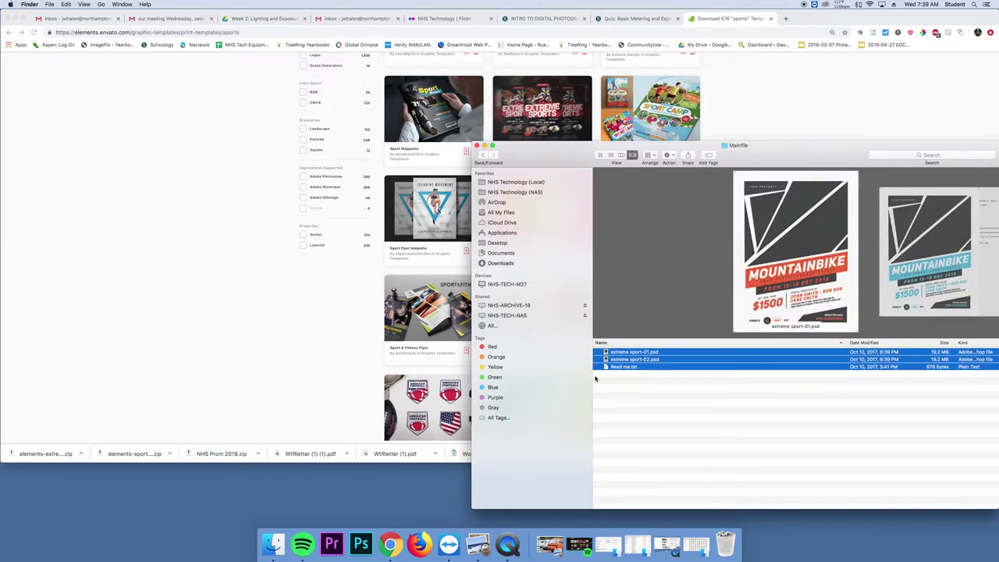
pyautogui.click(530, 183)
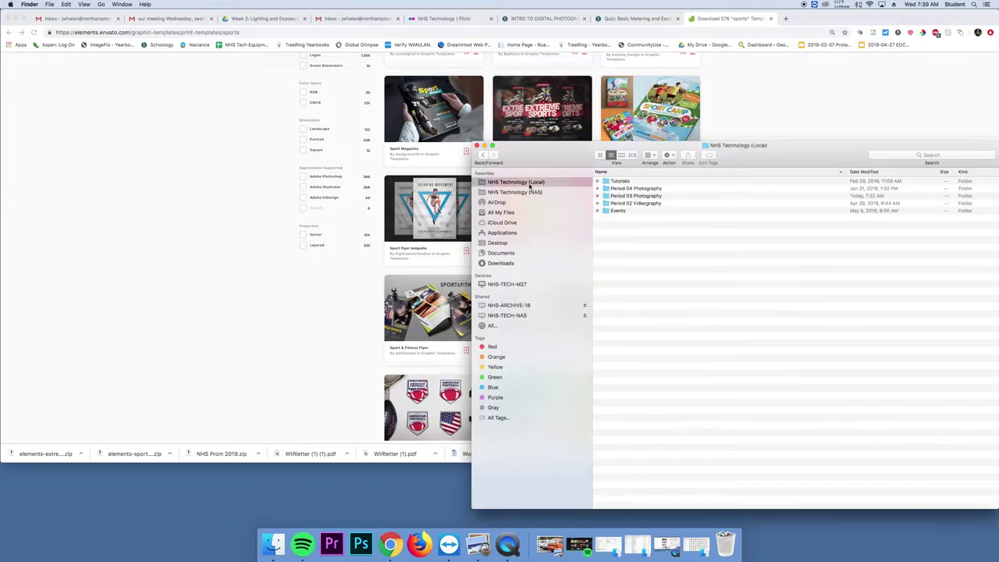
pyautogui.doubleClick(640, 195)
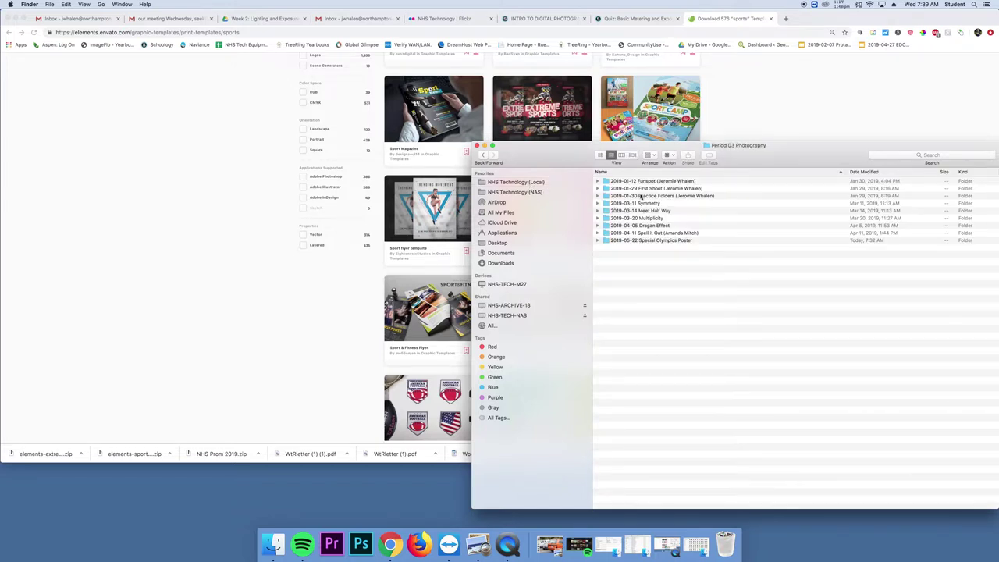
pyautogui.doubleClick(654, 240)
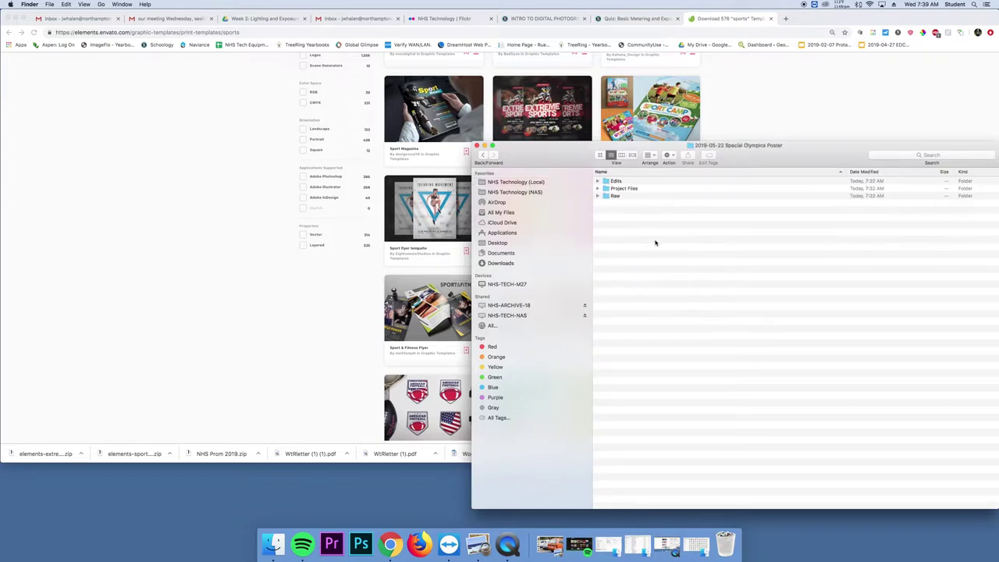
pyautogui.doubleClick(616, 189)
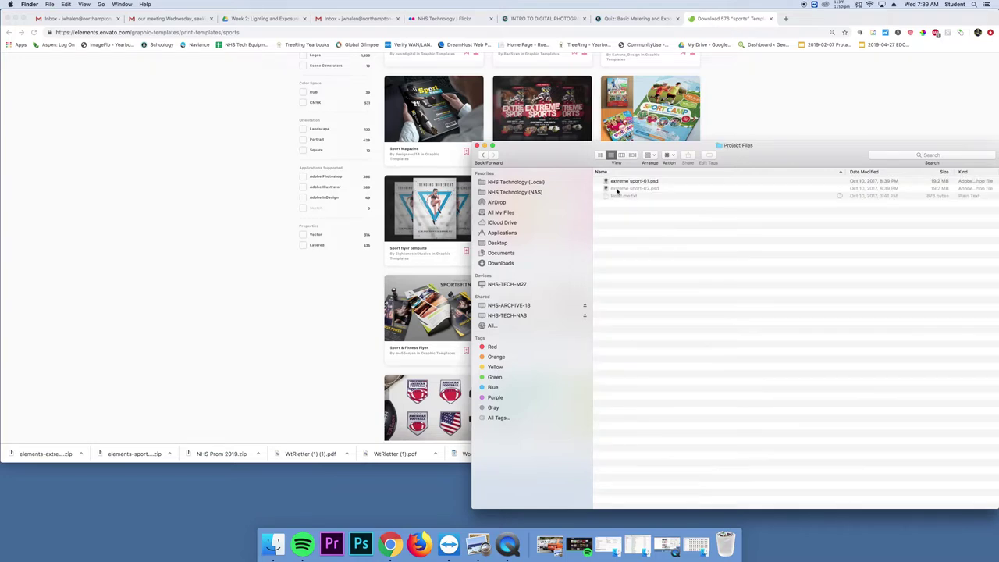
# Quick Look extreme sport-02.psd, then open it in Photoshop.
pyautogui.click(642, 189)
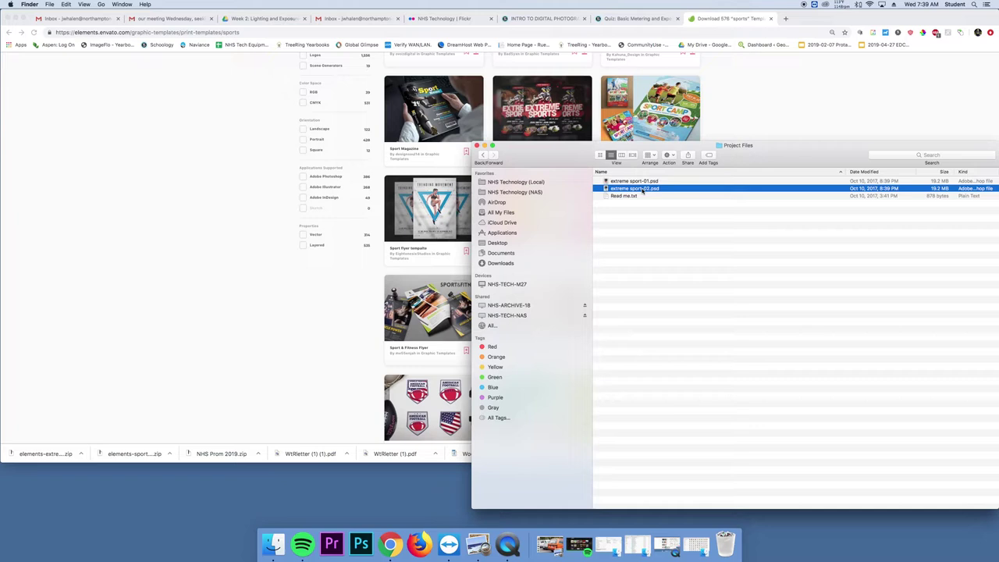
pyautogui.press('space')
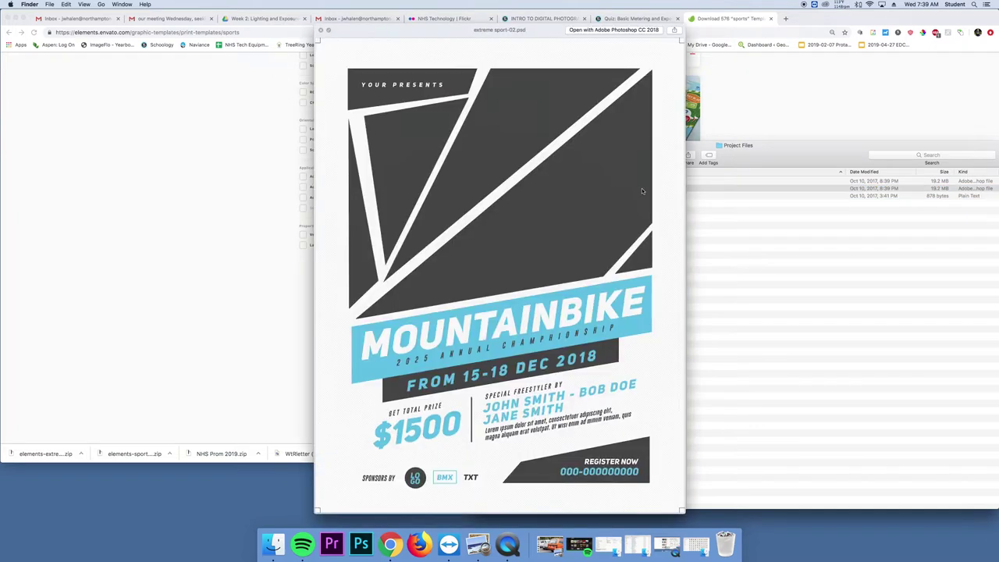
pyautogui.press('space')
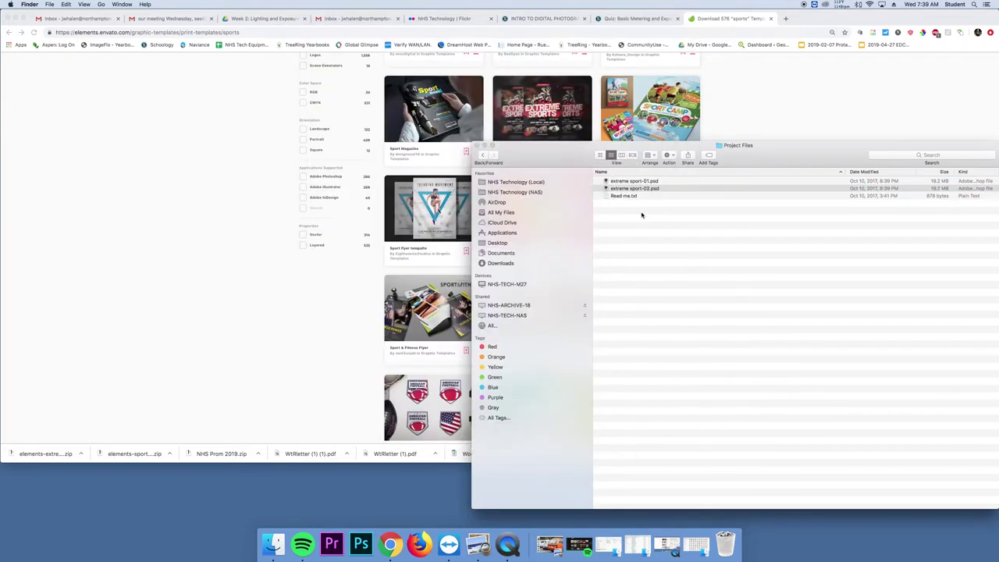
pyautogui.doubleClick(642, 188)
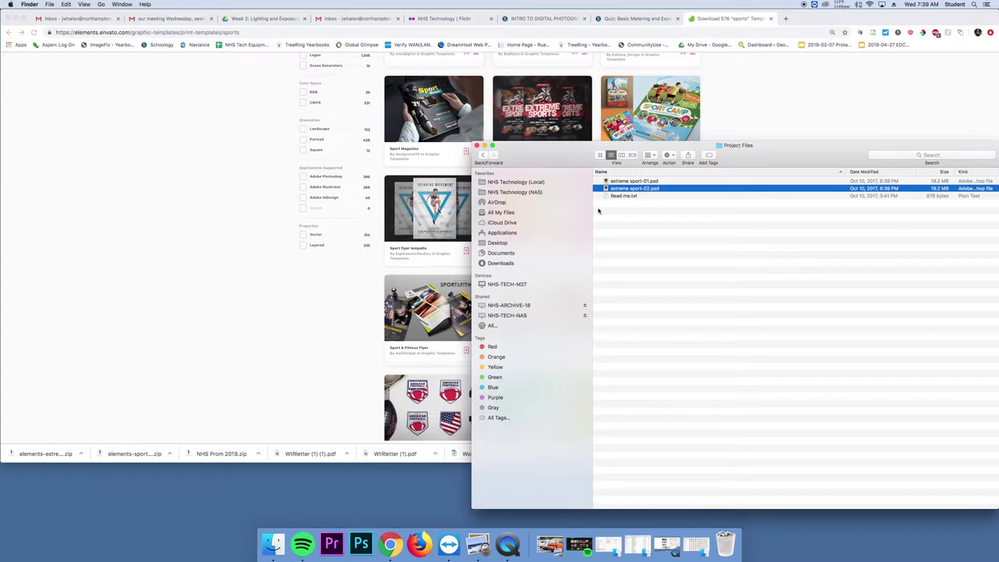
# Show the NAS Events > 2019-05-20 Special Olympics photos as thumbnails.
pyautogui.click(526, 193)
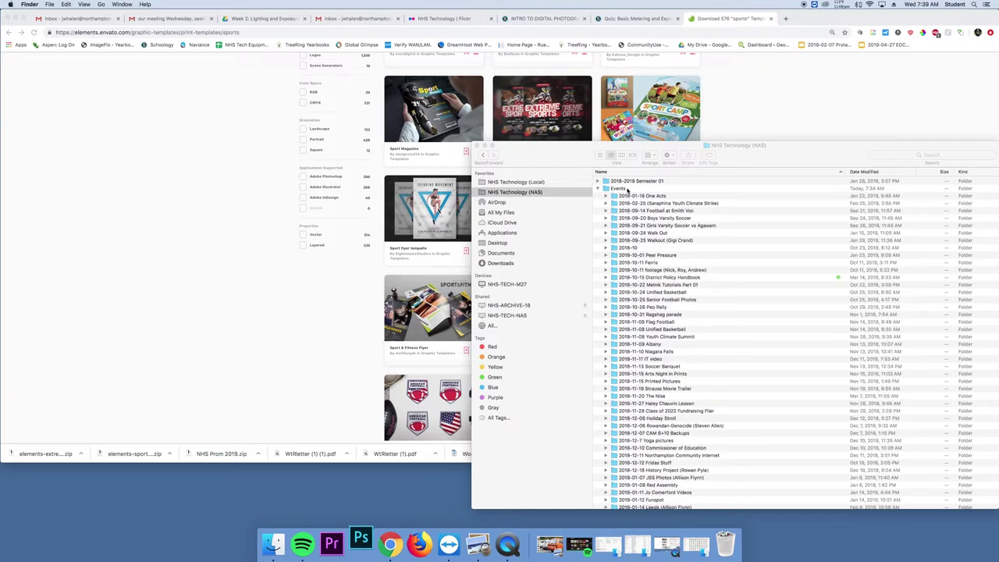
pyautogui.doubleClick(626, 190)
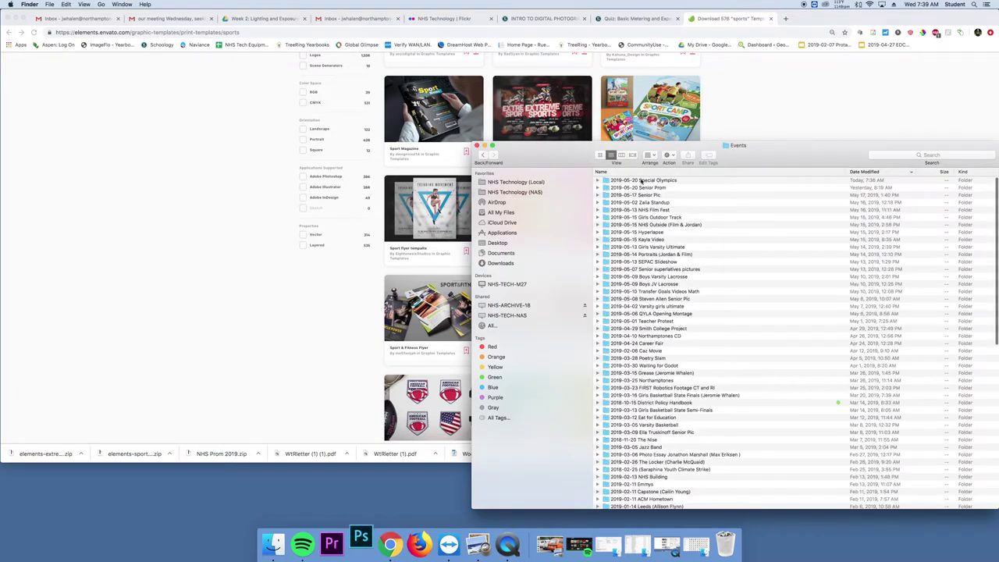
pyautogui.doubleClick(639, 182)
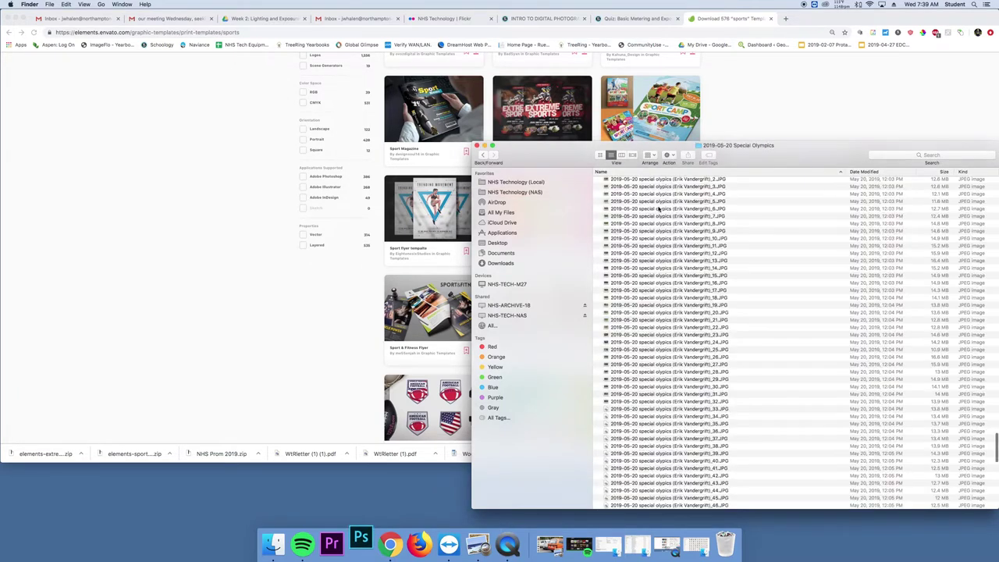
pyautogui.click(599, 155)
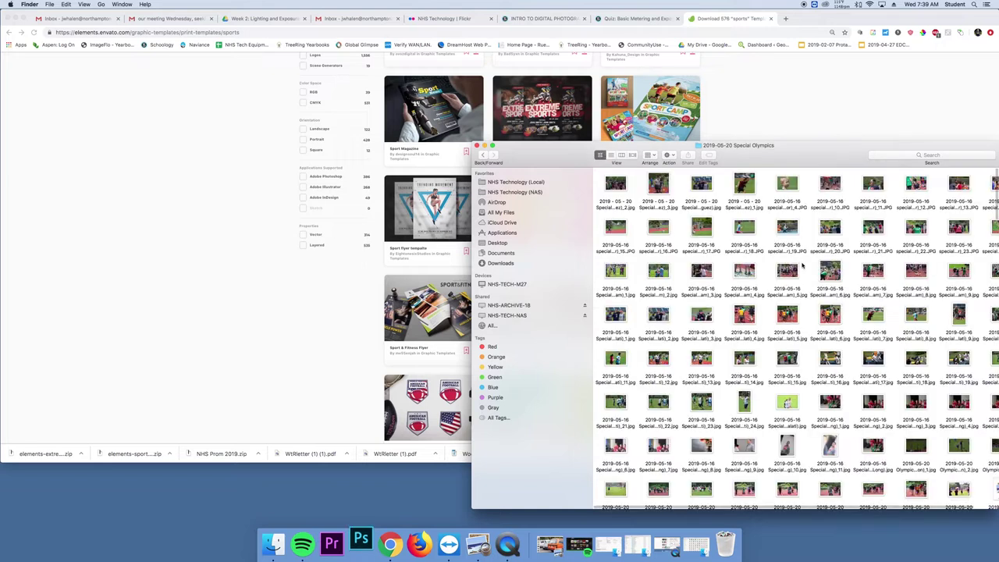
pyautogui.scroll(-2, 766, 296)
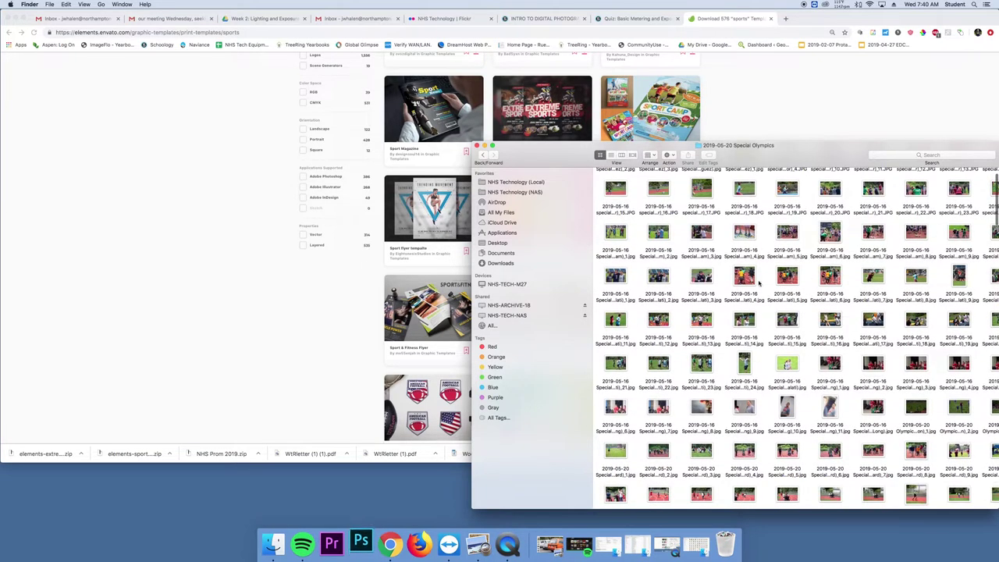
pyautogui.scroll(-3, 780, 328)
pyautogui.moveTo(718, 149); pyautogui.dragTo(568, 148)
pyautogui.scroll(2, 648, 312)
# Preview several candidate photos, including the hurdles shot, at full size.
pyautogui.click(683, 200)
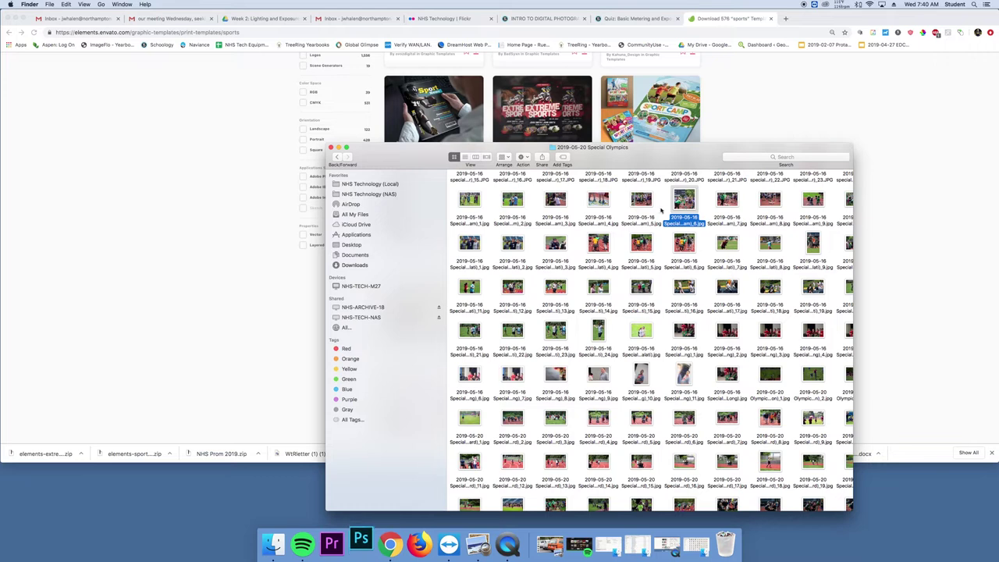
pyautogui.press('space')
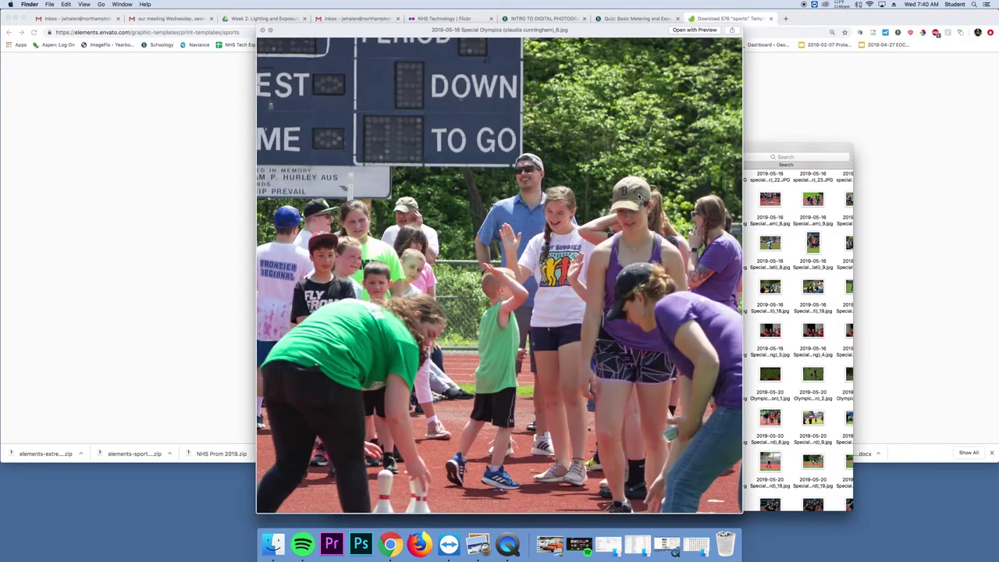
pyautogui.press('space')
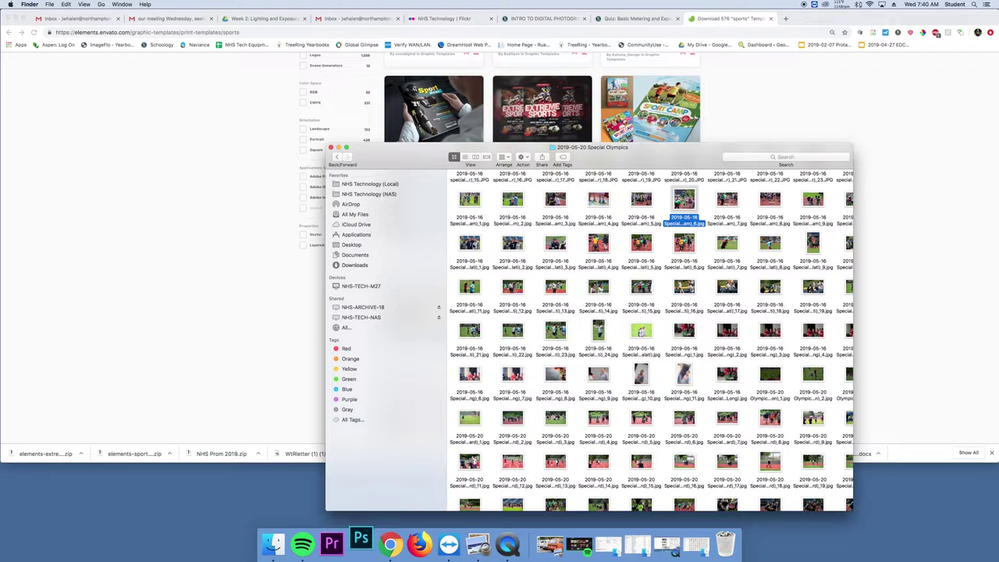
pyautogui.click(471, 246)
pyautogui.press('space')
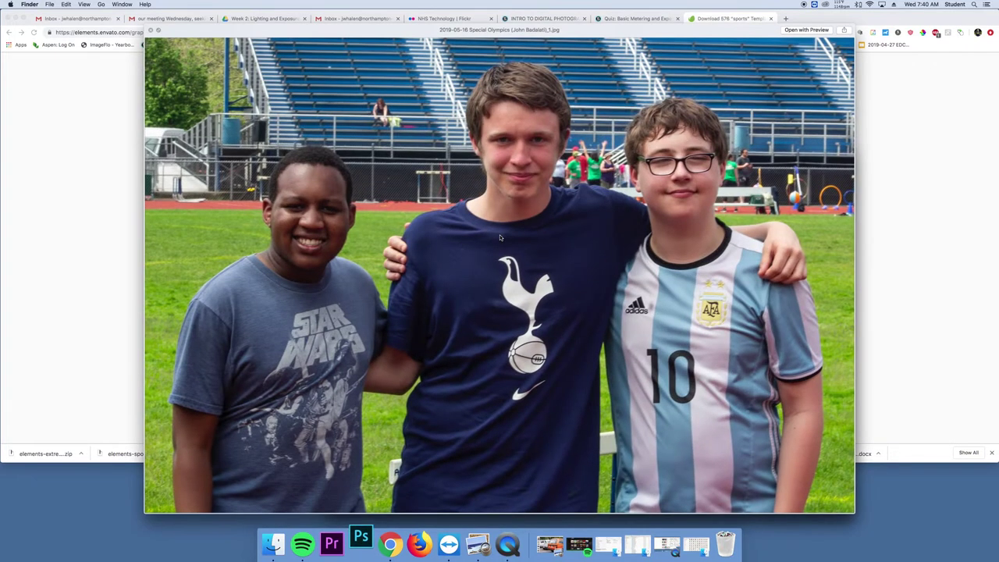
pyautogui.press('space')
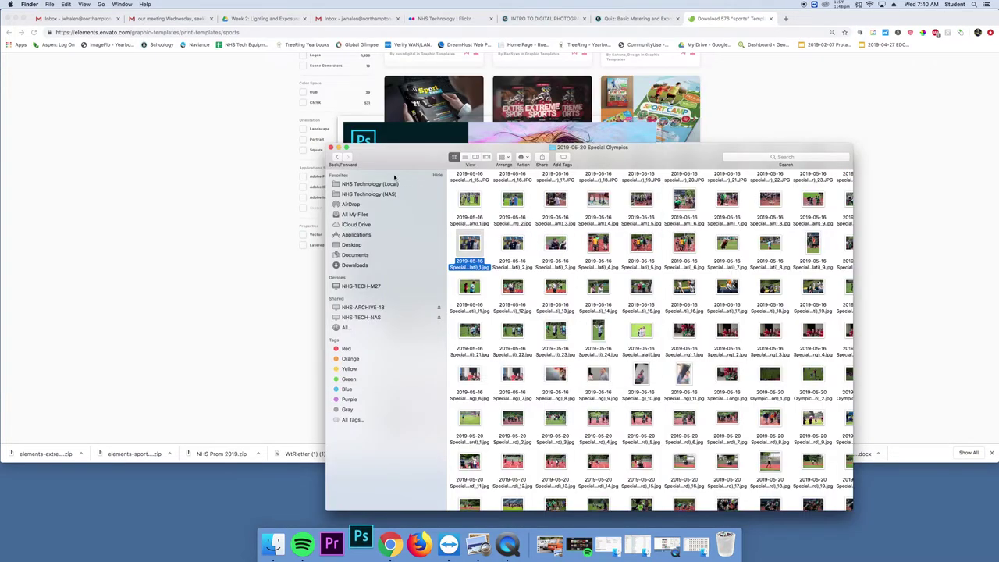
pyautogui.press('Up')
pyautogui.press('space')
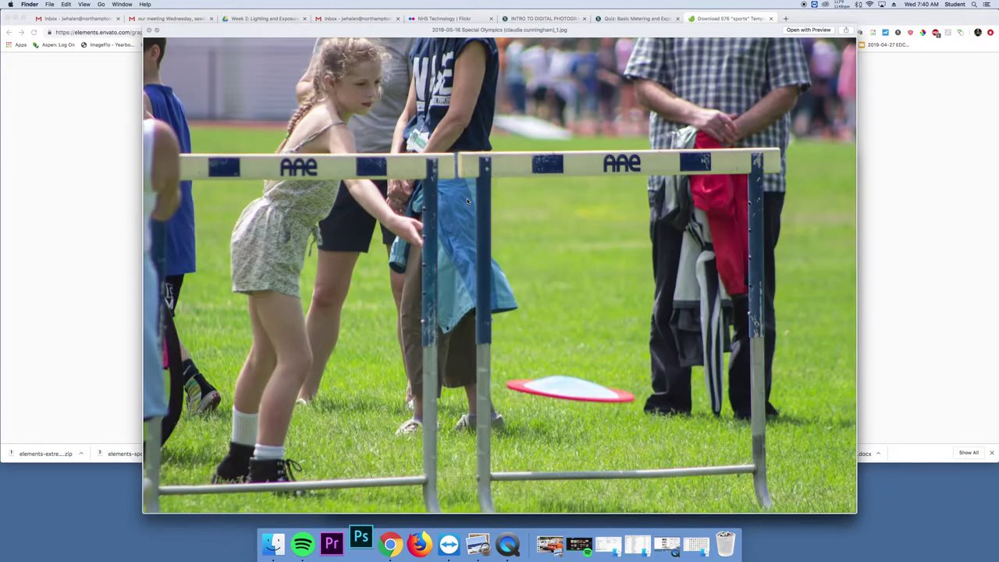
pyautogui.press('space')
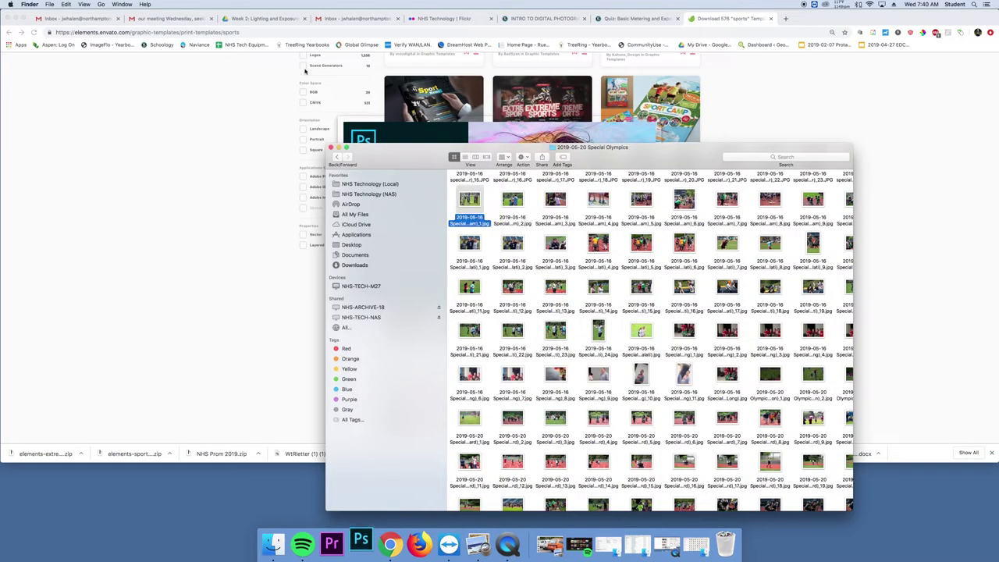
pyautogui.scroll(-5, 610, 352)
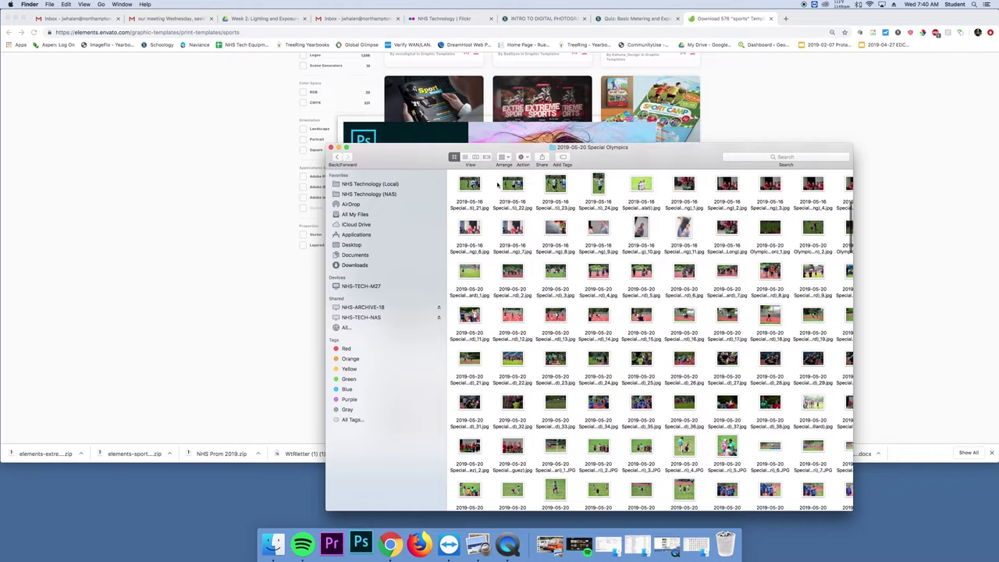
# In Cover Flow view, select the bowling photo _8.jpg and copy it.
pyautogui.click(486, 157)
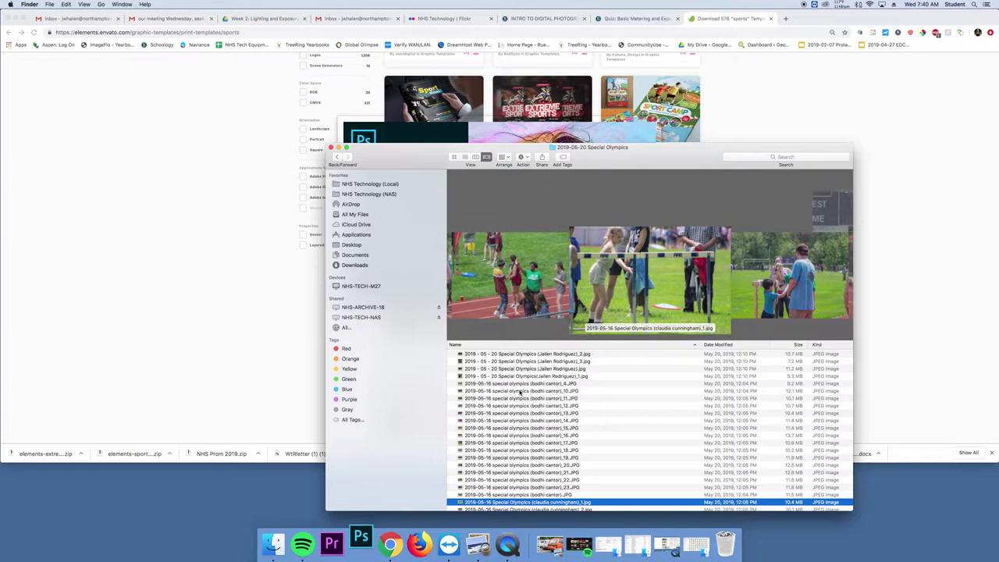
pyautogui.press('Down')
pyautogui.press('Down')
pyautogui.press('Down')
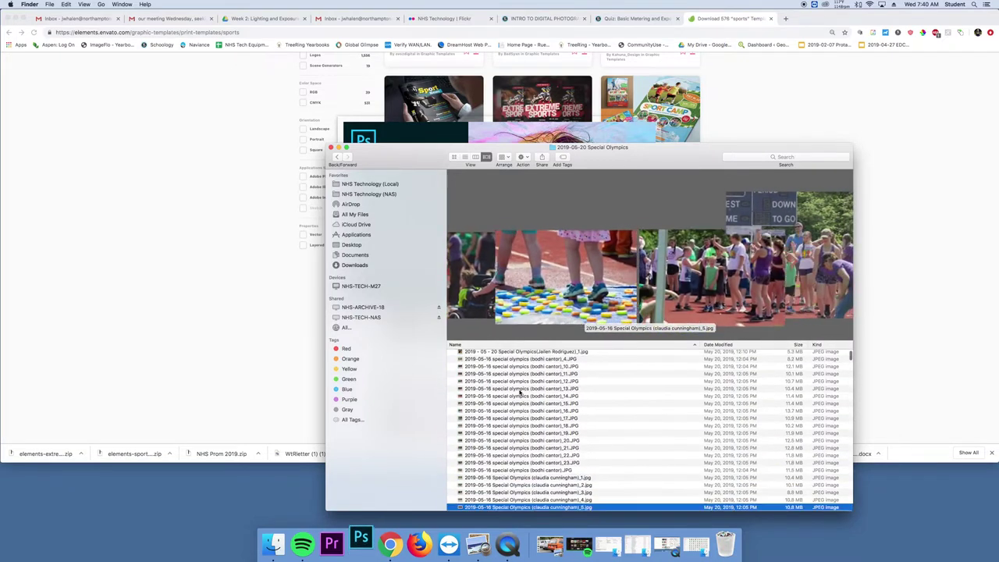
pyautogui.press('Down')
pyautogui.press('Down')
pyautogui.press('Down')
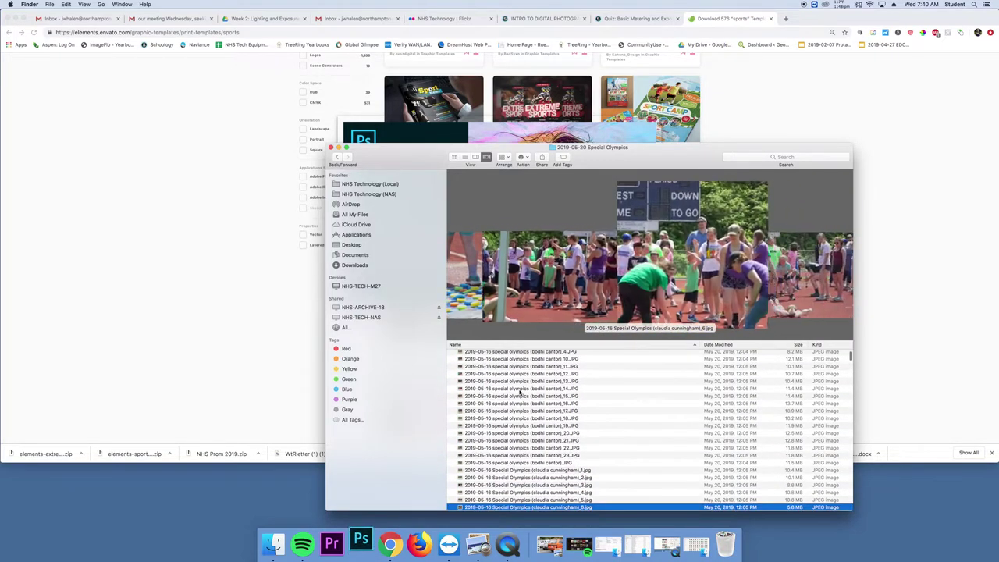
pyautogui.press('Down')
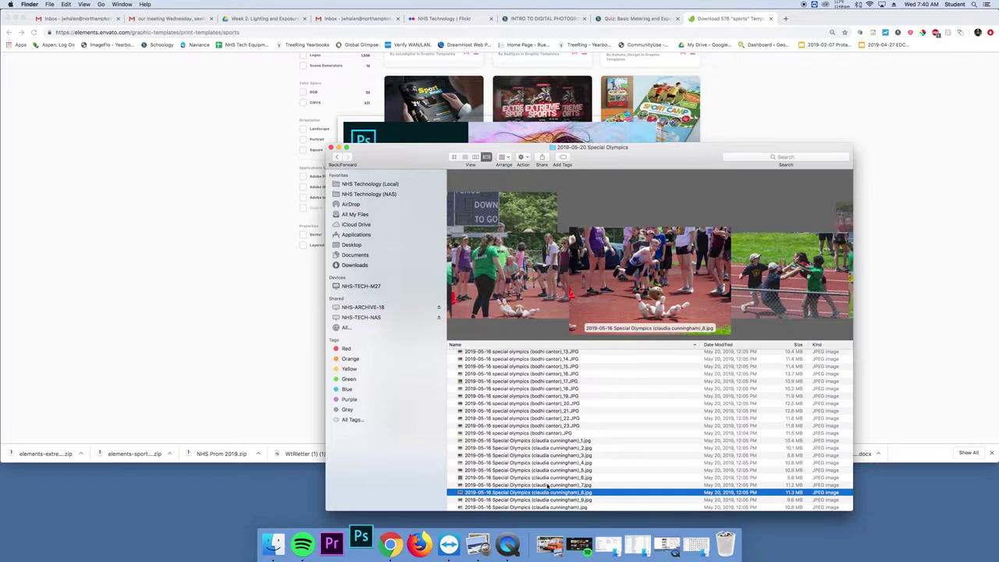
pyautogui.press('super+c')
# Put the bowling photo into the local Period 03 Photography > 2019-05-22 Special Olympics Poster > Raw folder.
pyautogui.click(392, 185)
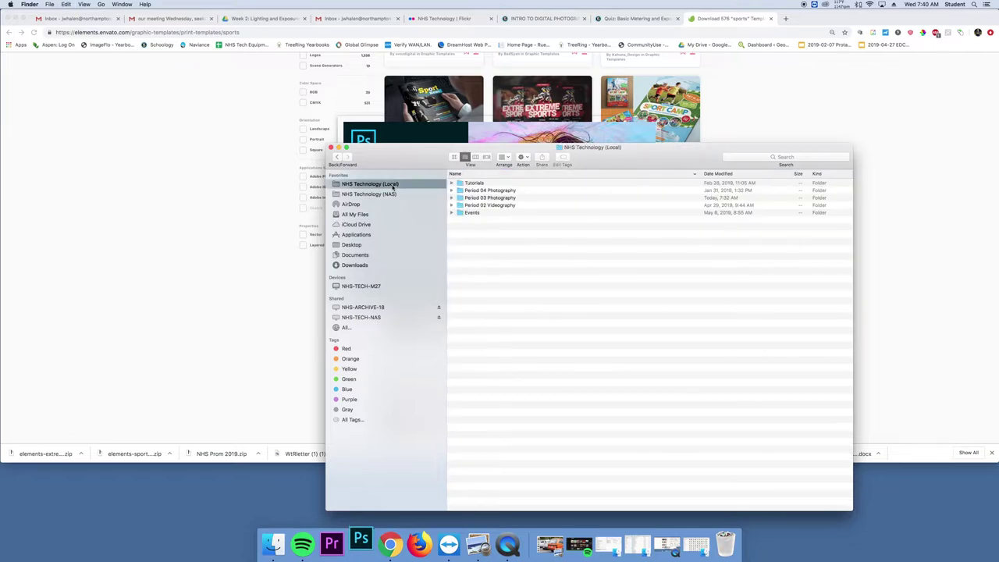
pyautogui.doubleClick(485, 196)
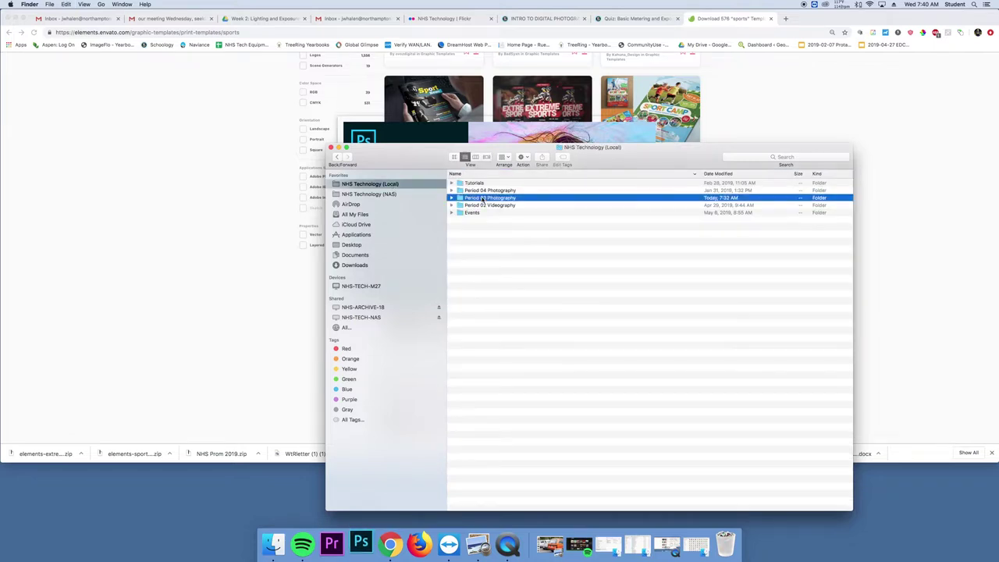
pyautogui.doubleClick(500, 243)
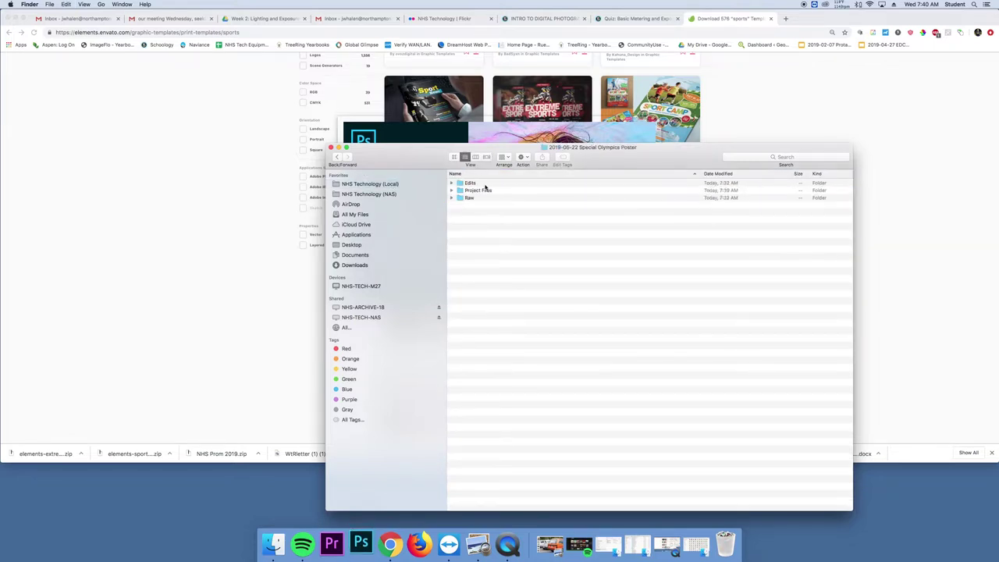
pyautogui.doubleClick(475, 199)
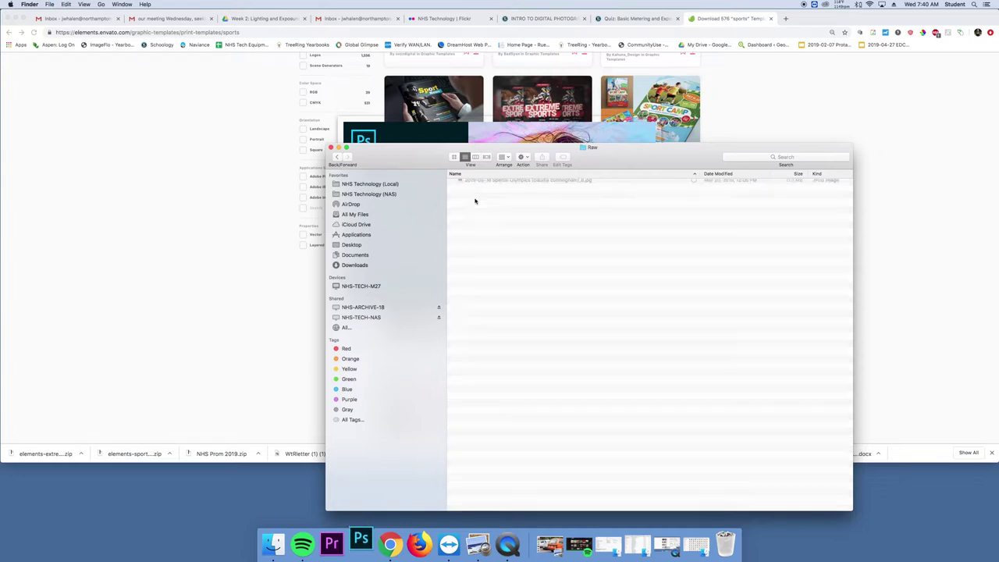
# Minimize Chrome and the Raw folder window to clear the desktop.
pyautogui.click(22, 18)
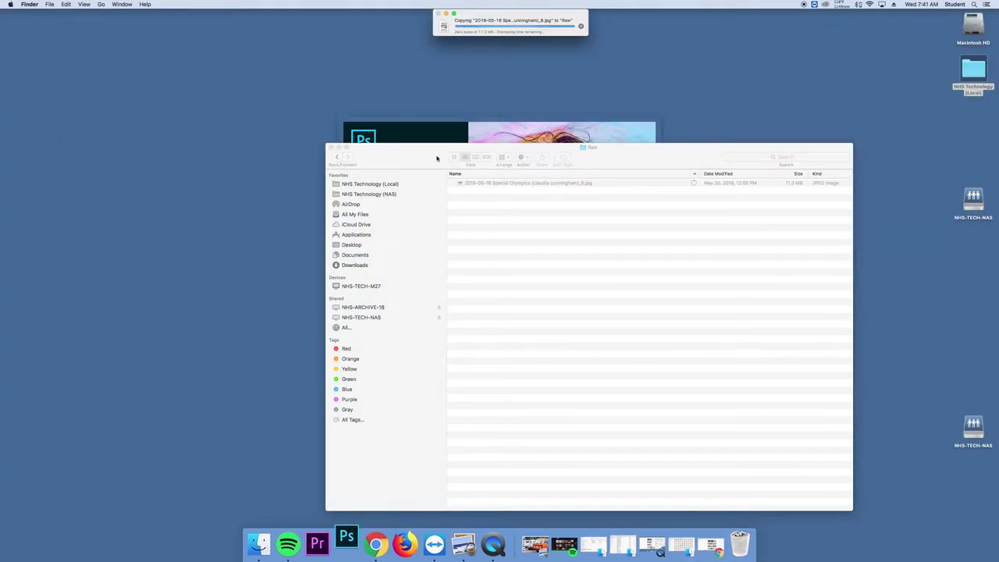
pyautogui.moveTo(340, 149); pyautogui.dragTo(458, 117)
pyautogui.click(457, 116)
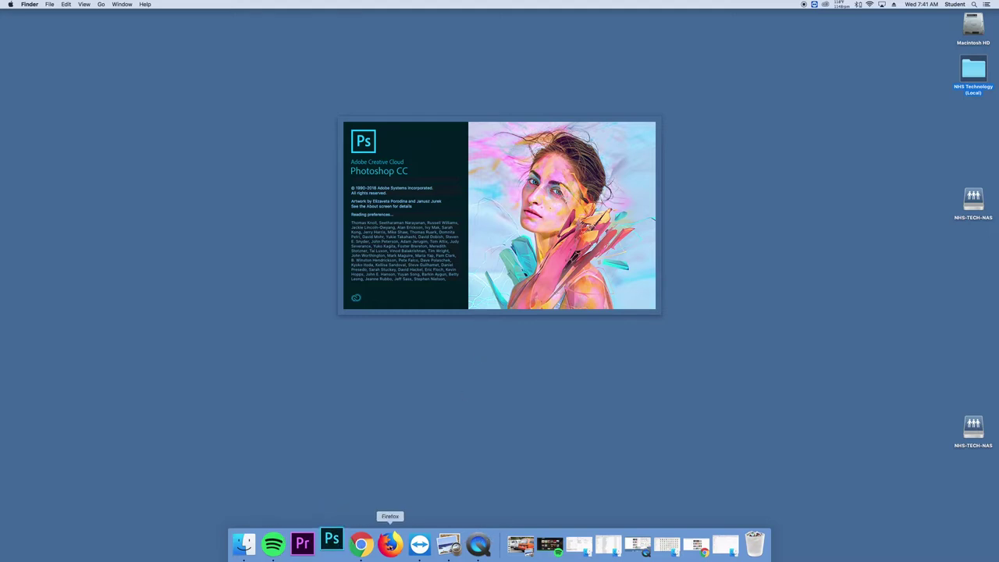
# Force quit TeamViewer from the Dock and move the launched Photoshop window up.
pyautogui.rightClick(420, 548)
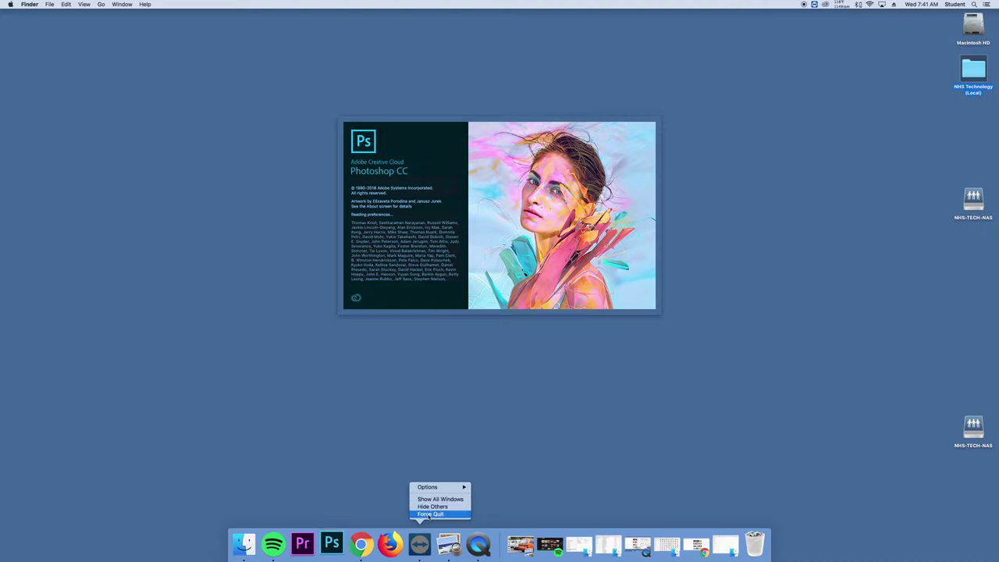
pyautogui.click(428, 513)
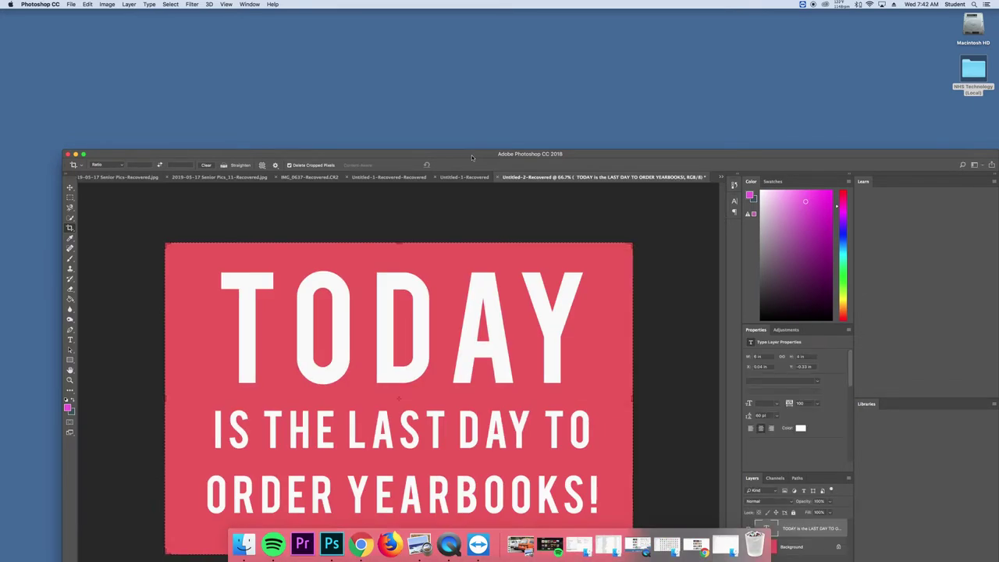
pyautogui.moveTo(472, 157); pyautogui.dragTo(414, 8)
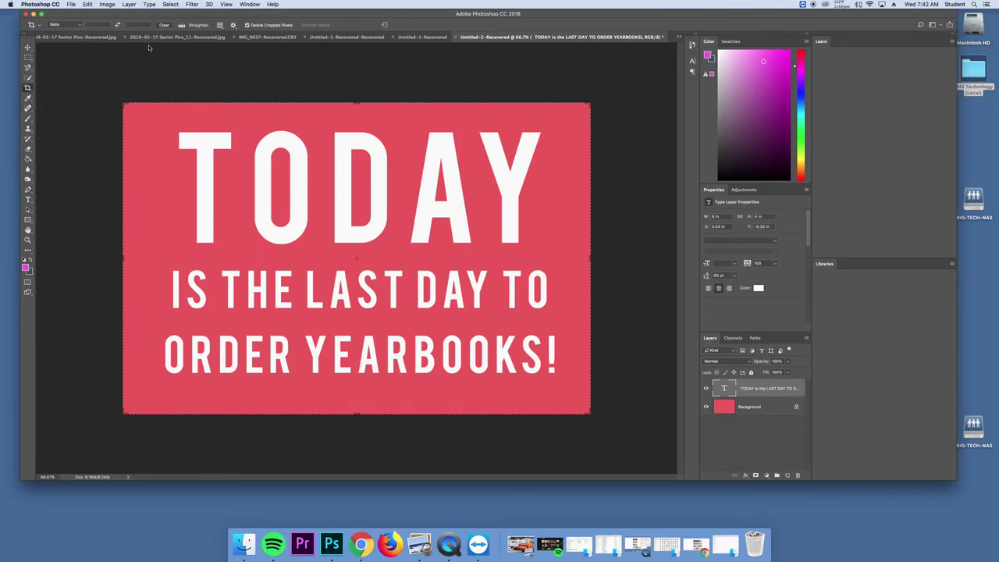
# Cycle through the open Senior Pics and TODAY documents, then bring up extreme sport-02.psd from the tab overflow list.
pyautogui.click(451, 38)
pyautogui.click(426, 37)
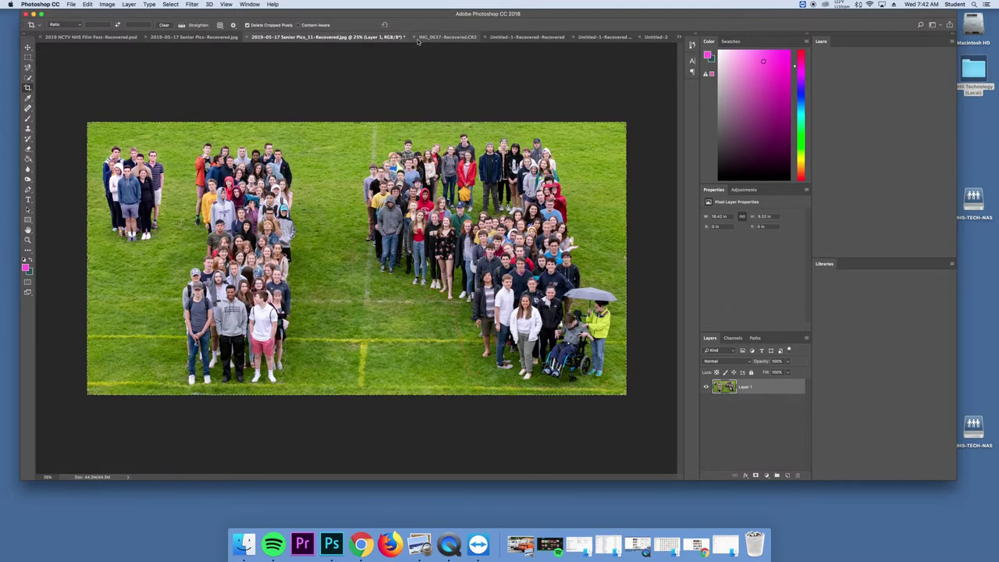
pyautogui.click(652, 38)
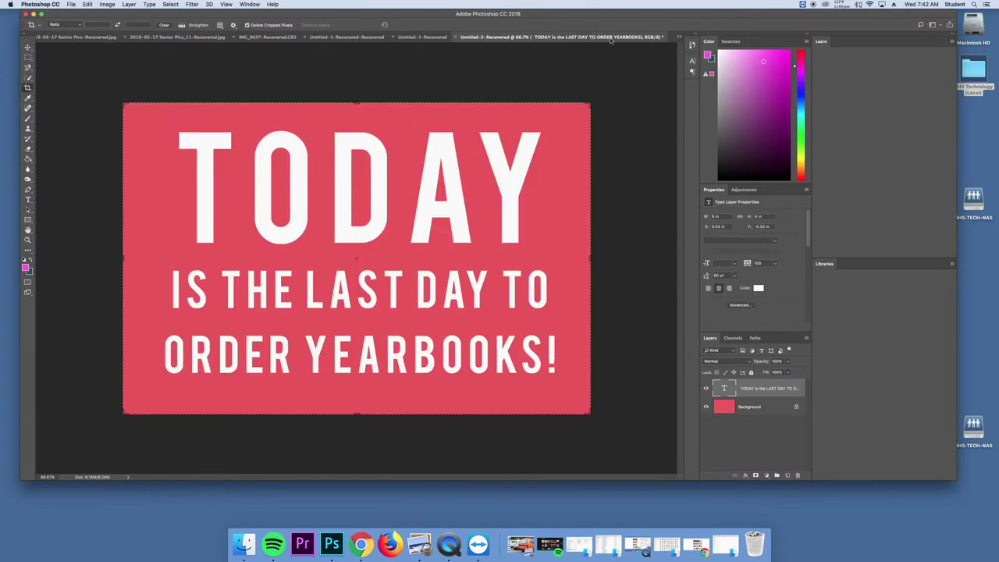
pyautogui.click(678, 36)
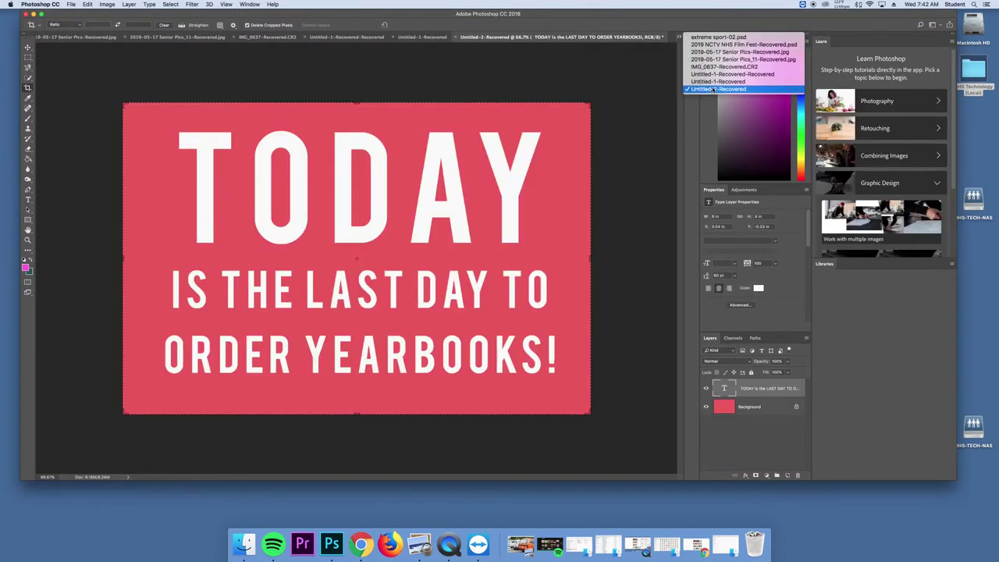
pyautogui.click(717, 36)
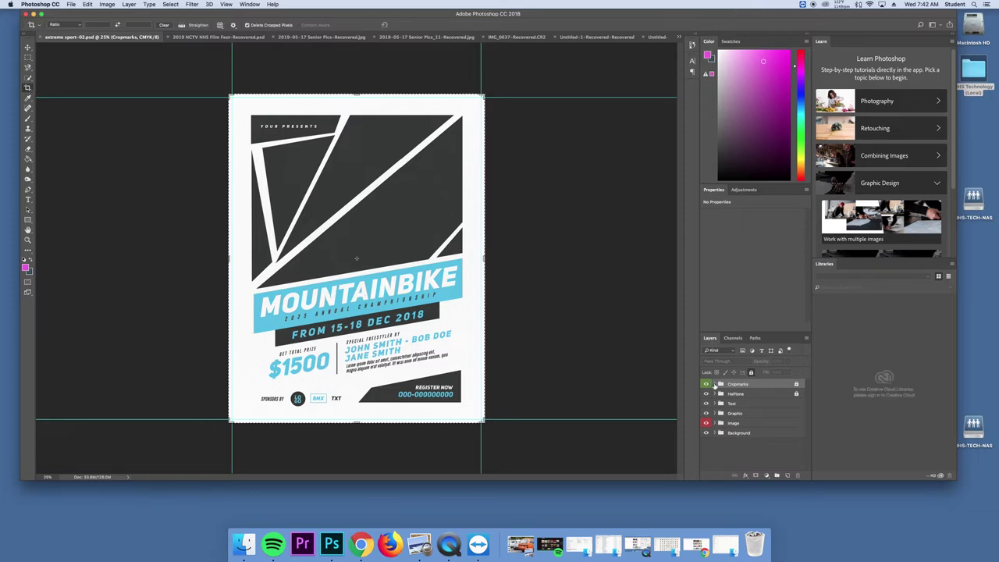
# Explore the Cropmarks and Graphic groups, toggling the BMX and LOGO badges to identify their layers.
pyautogui.click(715, 384)
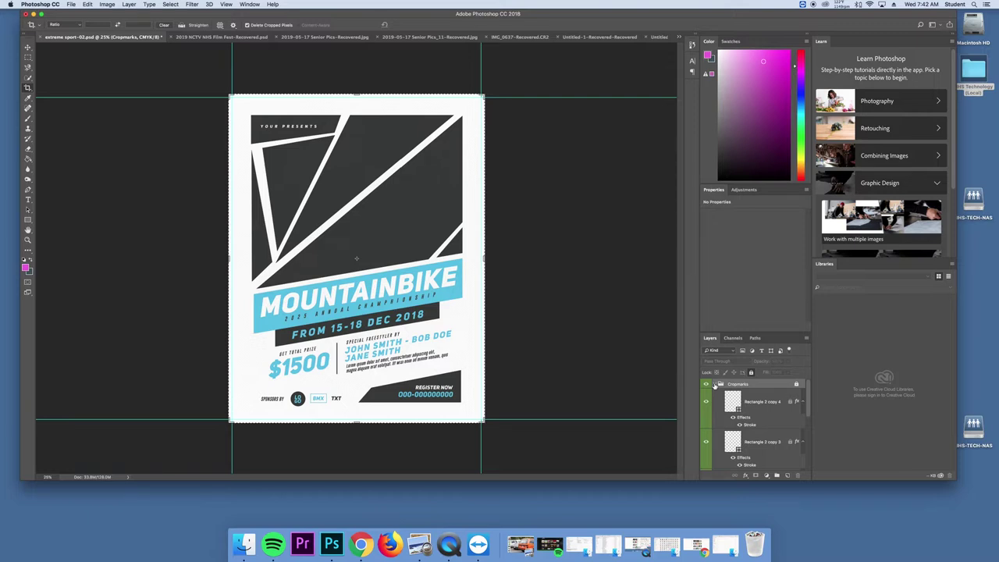
pyautogui.click(715, 385)
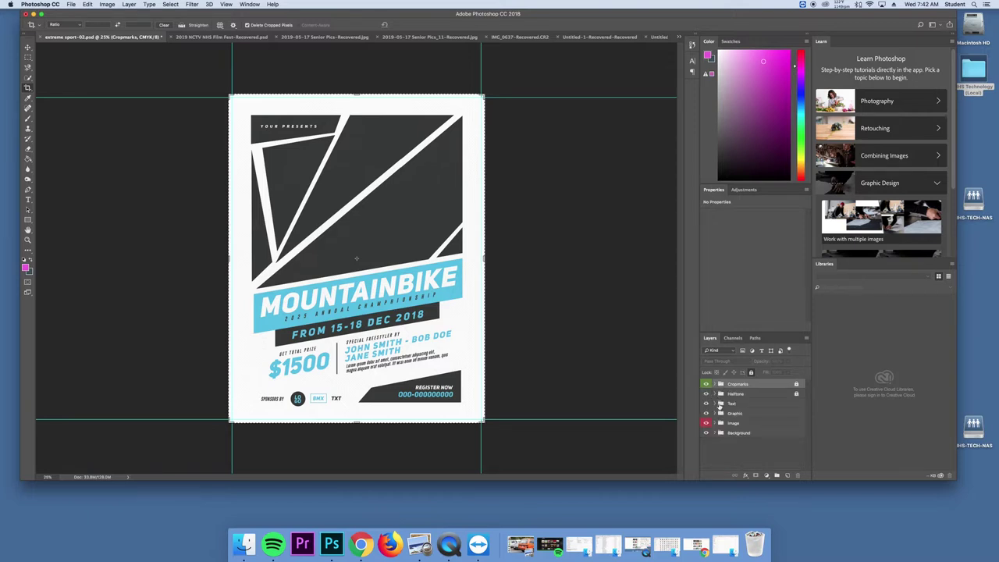
pyautogui.click(714, 413)
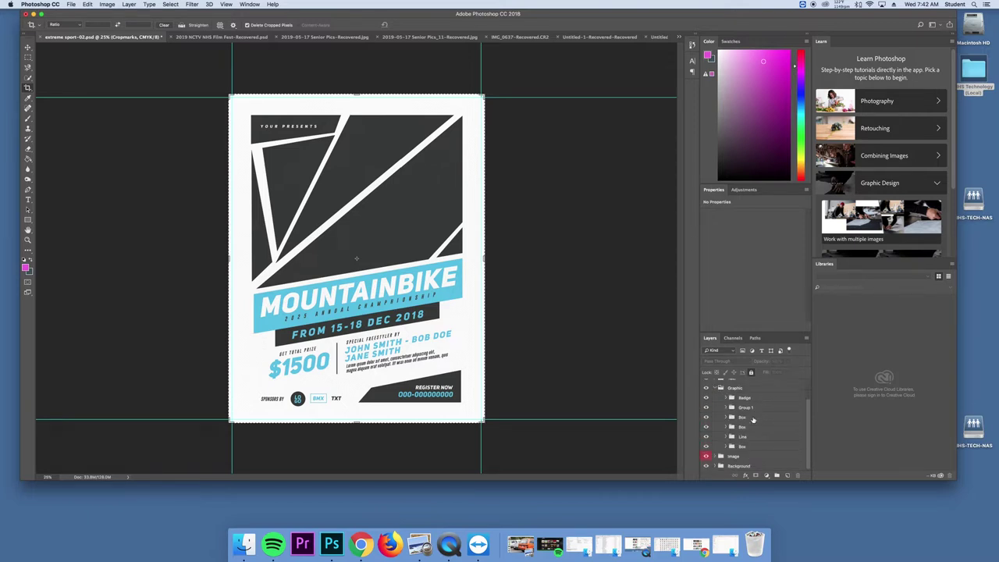
pyautogui.click(706, 407)
pyautogui.click(706, 408)
pyautogui.click(706, 407)
pyautogui.click(706, 407)
pyautogui.click(706, 407)
pyautogui.click(706, 407)
pyautogui.click(706, 397)
pyautogui.click(706, 398)
pyautogui.scroll(3, 709, 401)
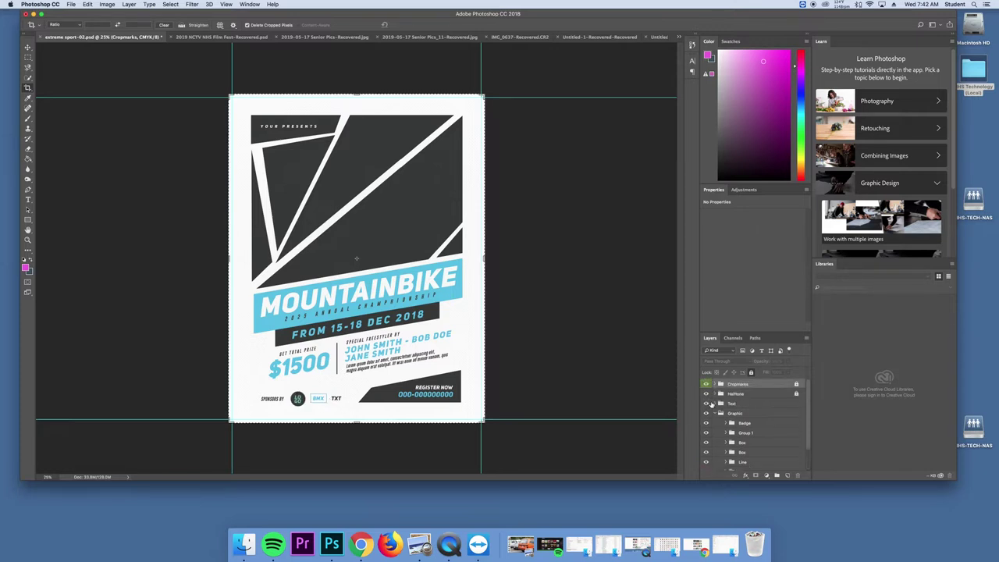
pyautogui.click(716, 414)
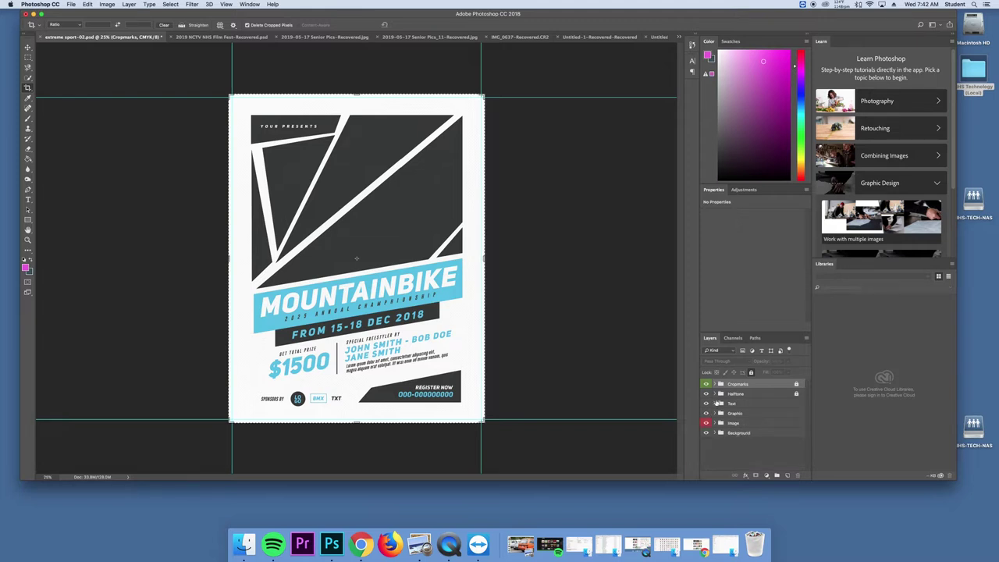
# Expand the Text group, select the MOUNTAINBIKE type layer and switch to the Type tool.
pyautogui.click(717, 404)
pyautogui.scroll(-3, 750, 422)
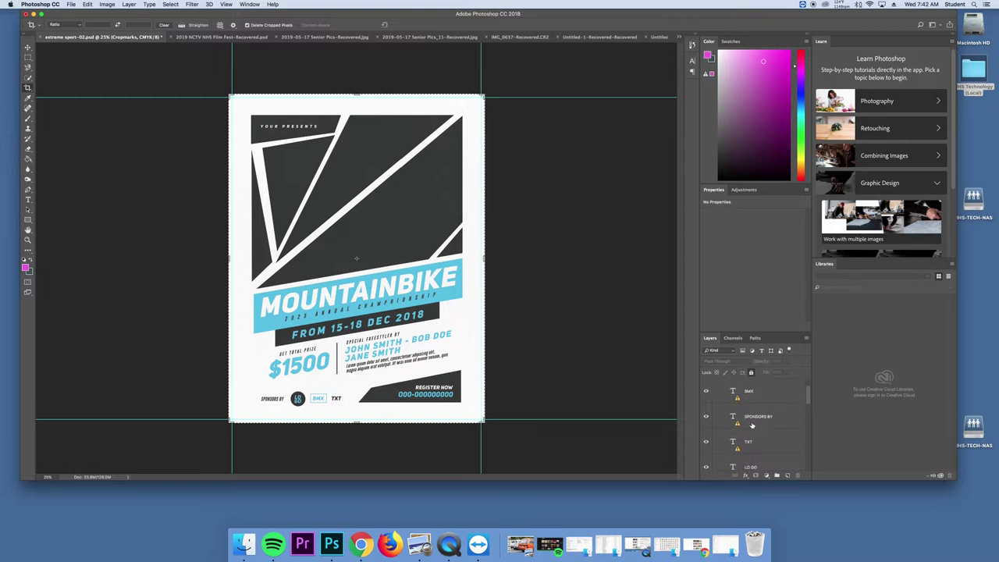
pyautogui.scroll(-3, 751, 425)
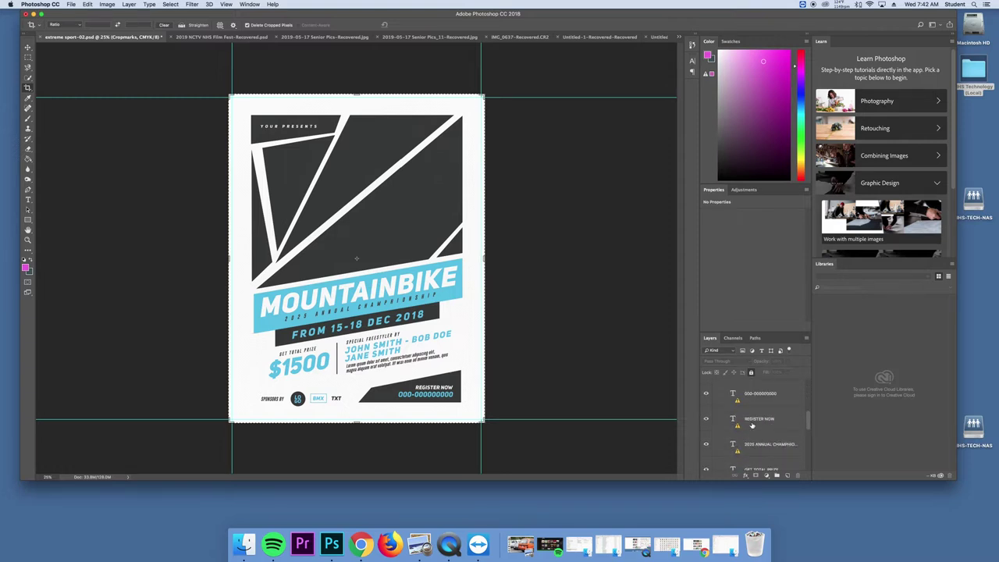
pyautogui.scroll(-5, 752, 425)
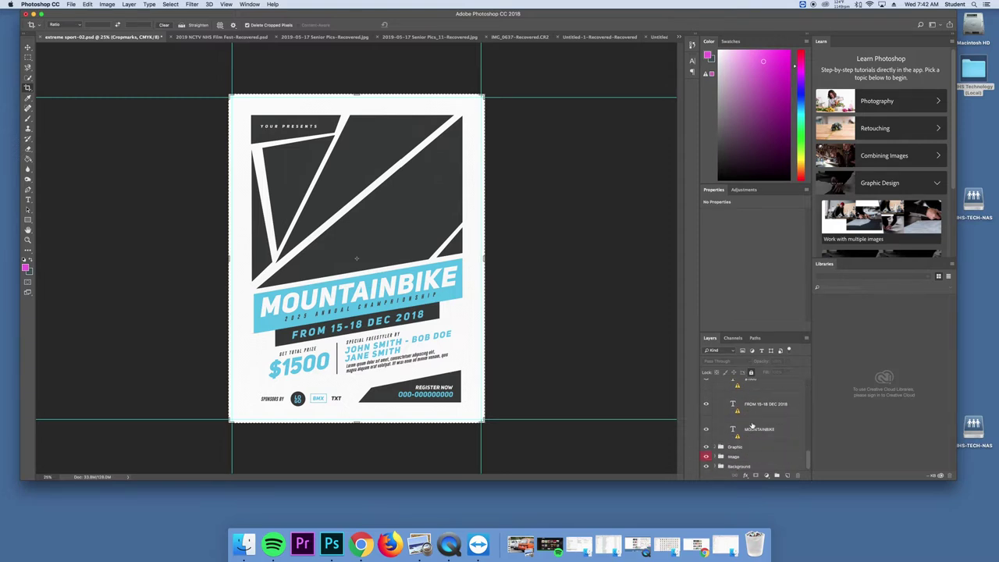
pyautogui.click(752, 429)
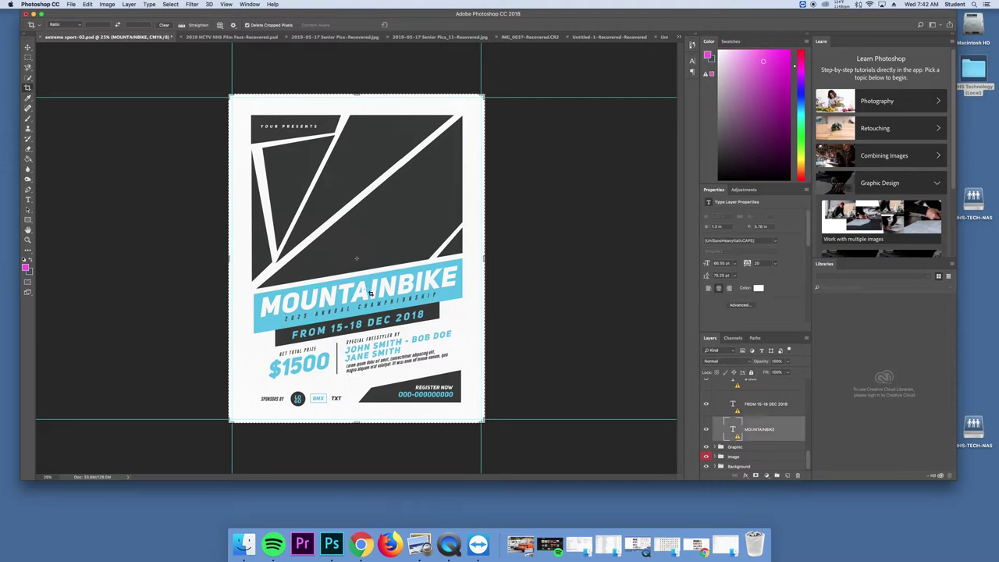
pyautogui.click(28, 200)
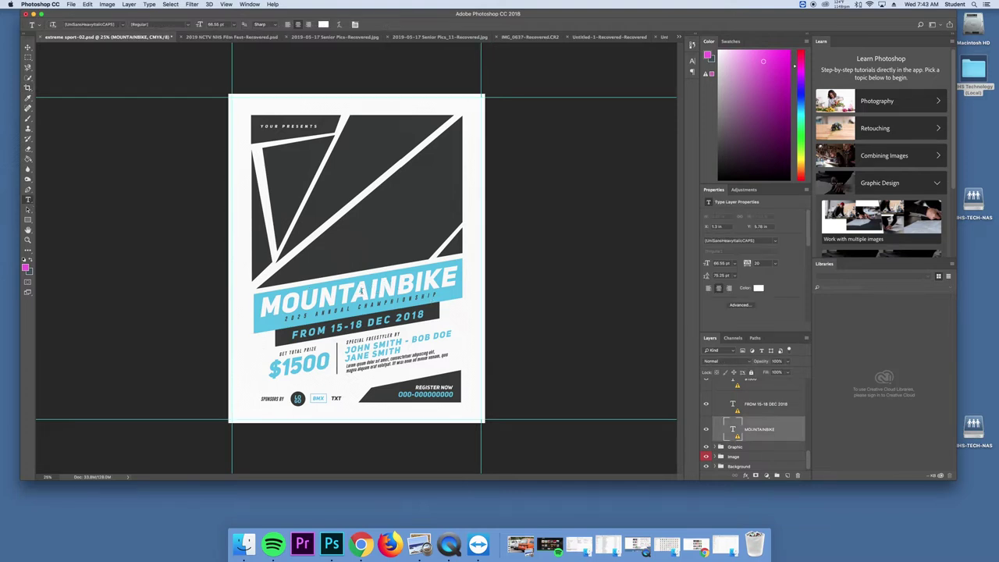
# Copy the missing font name UniSansHeavyItalicCAPS from the MOUNTAINBIKE headline's font warning.
pyautogui.click(363, 292)
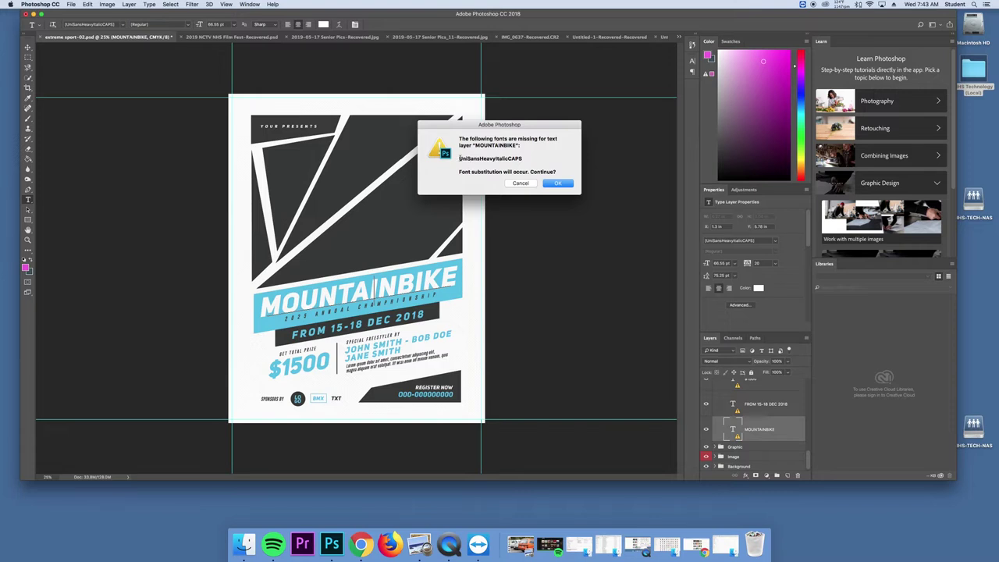
pyautogui.moveTo(458, 158); pyautogui.dragTo(526, 156)
pyautogui.press('super+c')
pyautogui.click(361, 544)
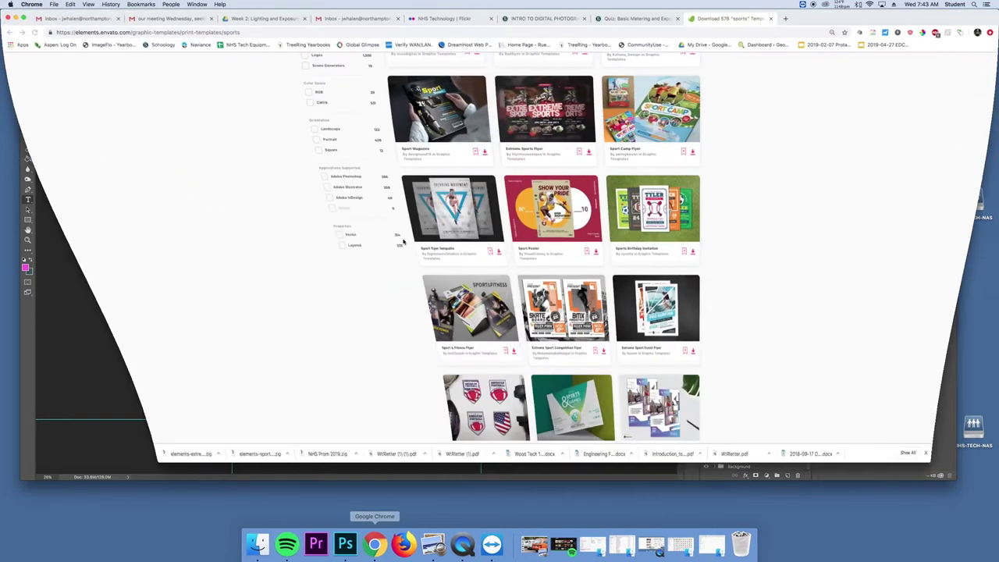
# Search the web for 'UniSansHeavyItalicCAPS font download' in a new Chrome tab.
pyautogui.click(787, 19)
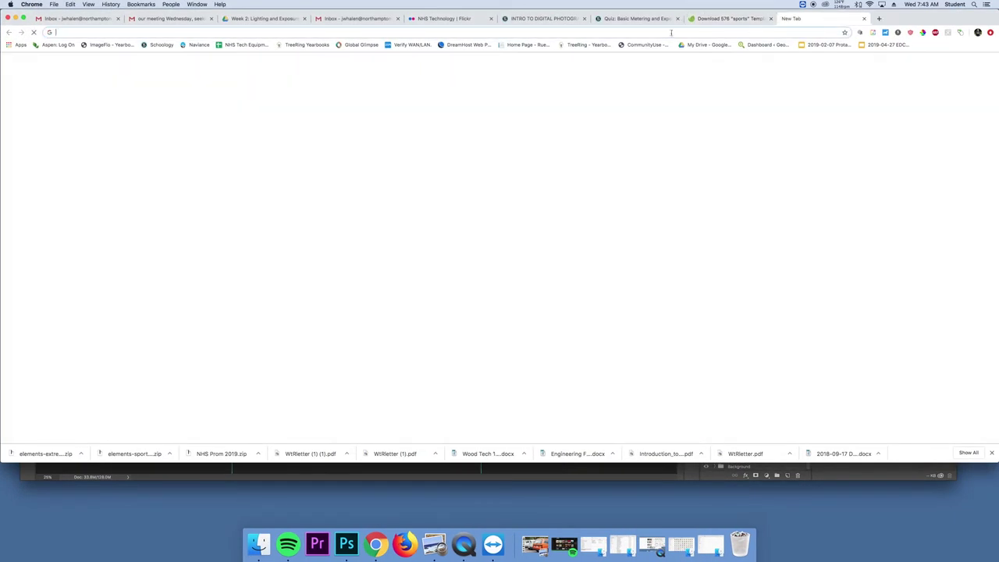
pyautogui.press('super+v')
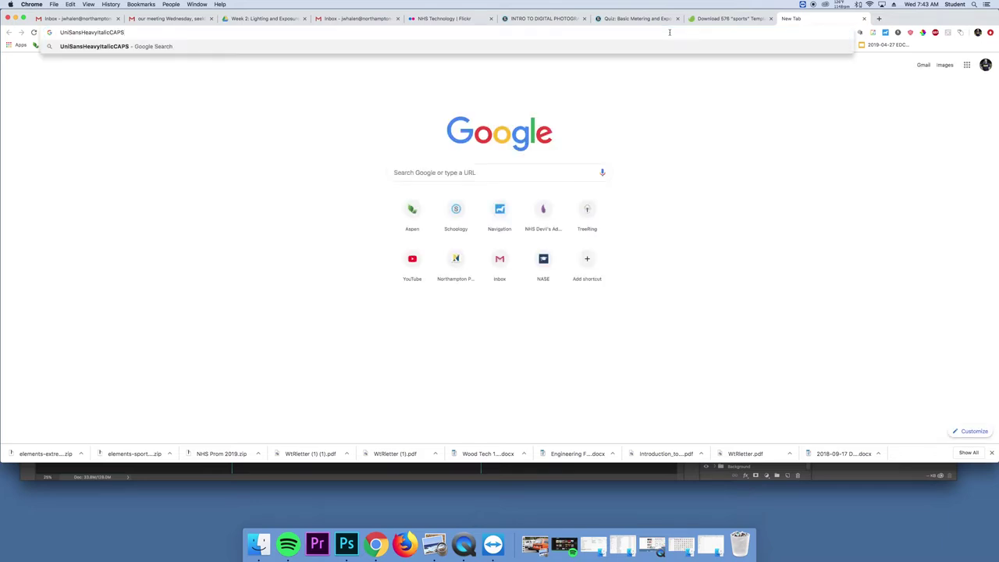
pyautogui.write('font download')
pyautogui.press('Return')
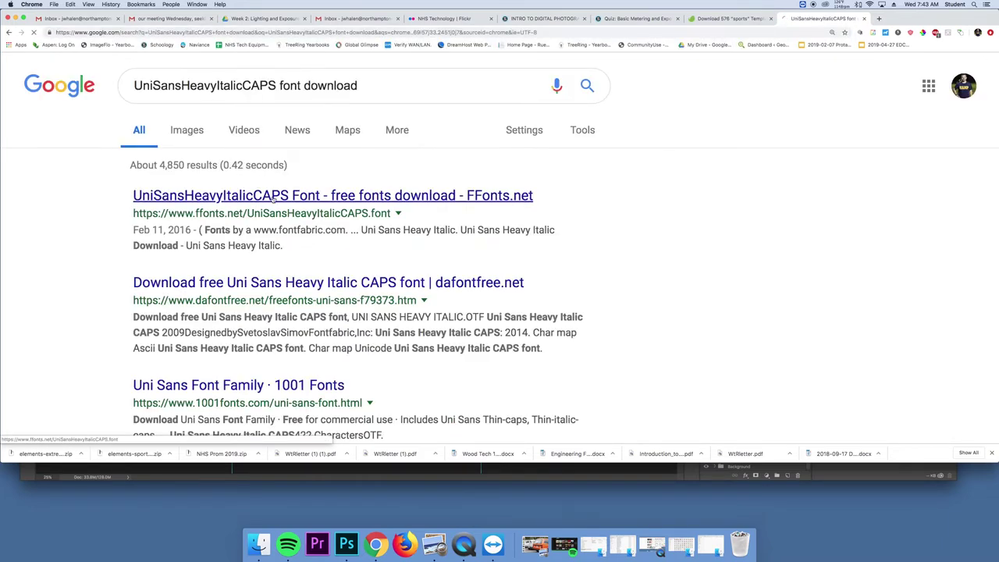
# Download the UniSansHeavyItalicCAPS font zip from ffonts.net and unpack it.
pyautogui.click(287, 196)
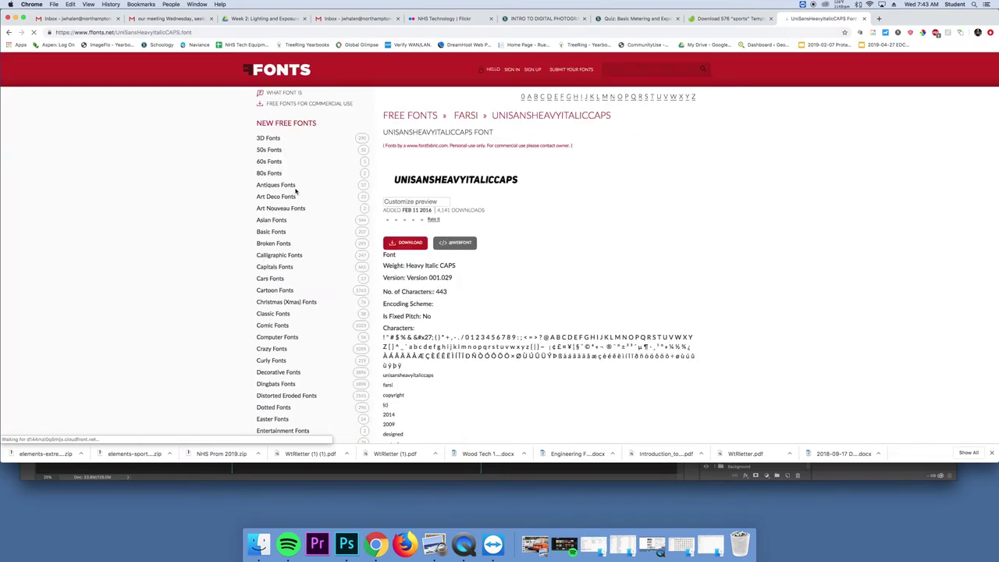
pyautogui.click(406, 287)
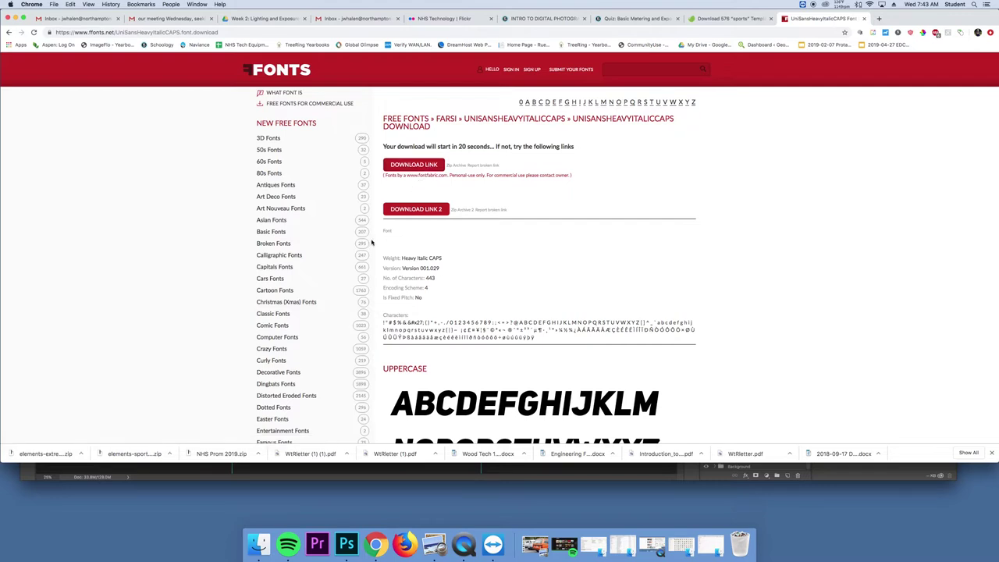
pyautogui.click(430, 168)
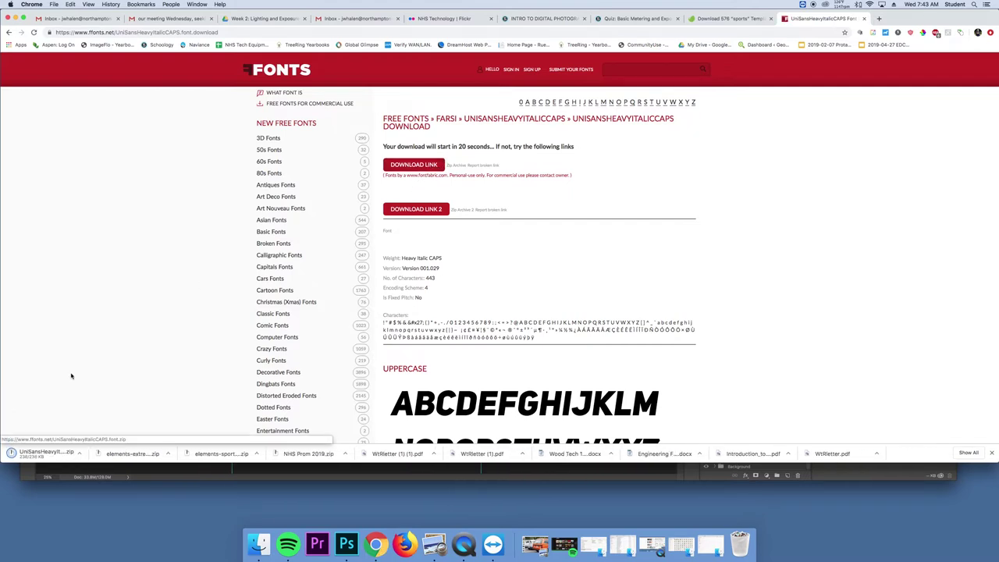
pyautogui.click(43, 454)
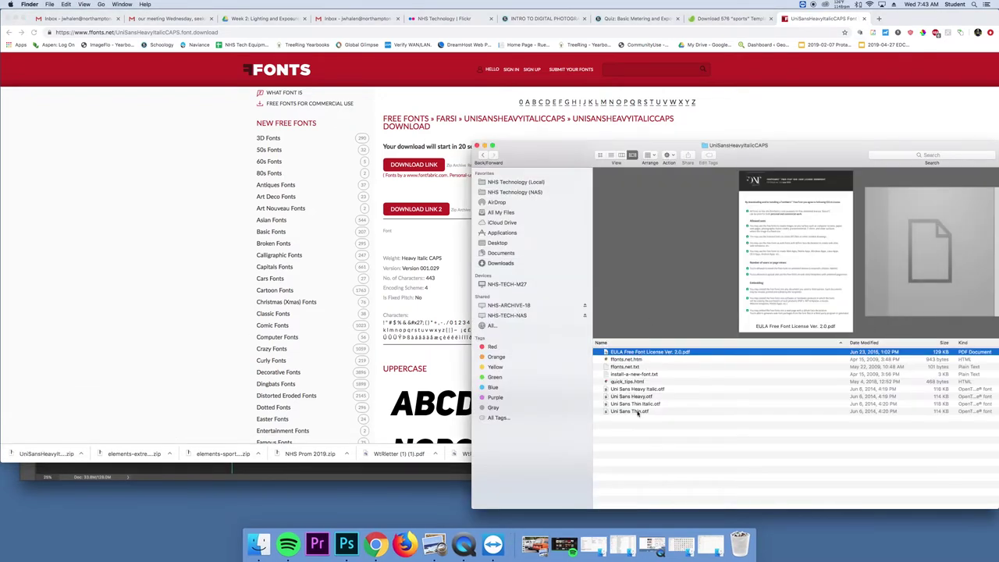
# Install the four Uni Sans .otf files, including Heavy Italic, through Font Book.
pyautogui.moveTo(635, 425); pyautogui.dragTo(664, 393)
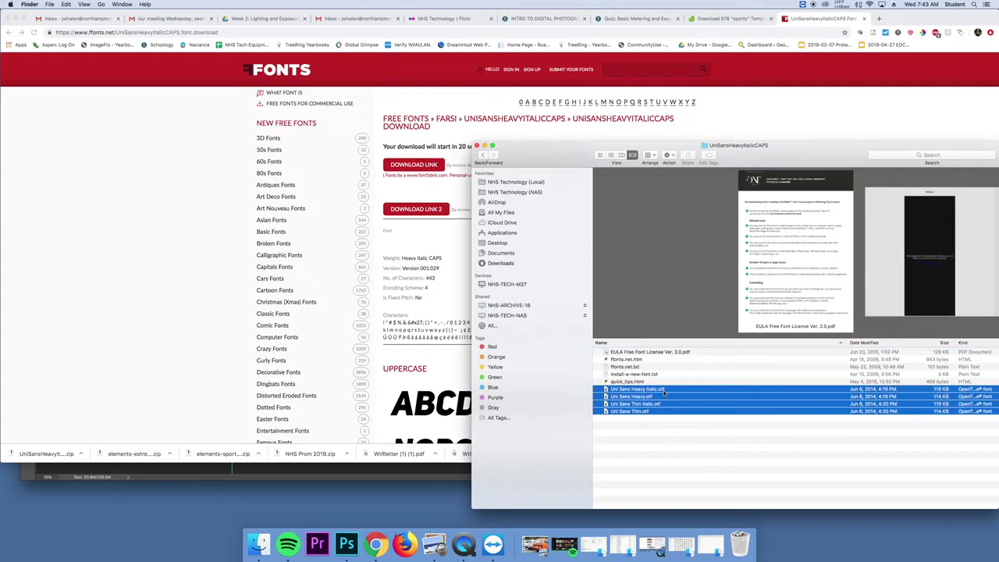
pyautogui.doubleClick(664, 393)
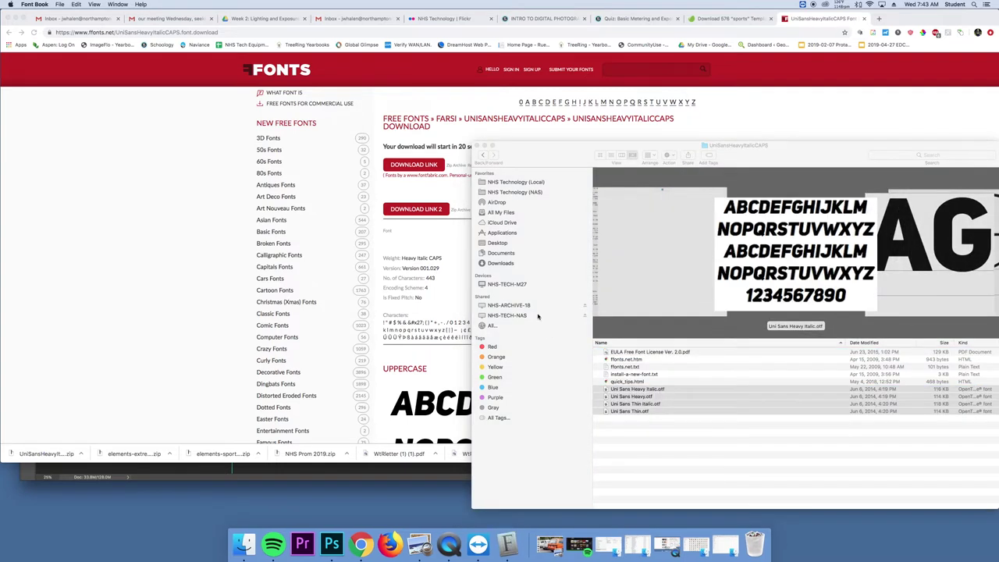
pyautogui.click(663, 348)
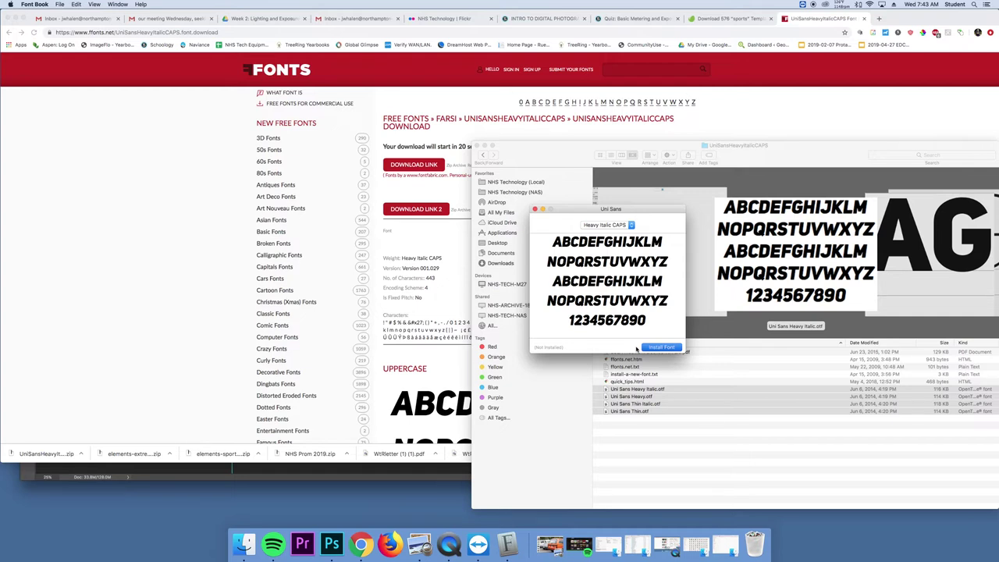
pyautogui.click(659, 347)
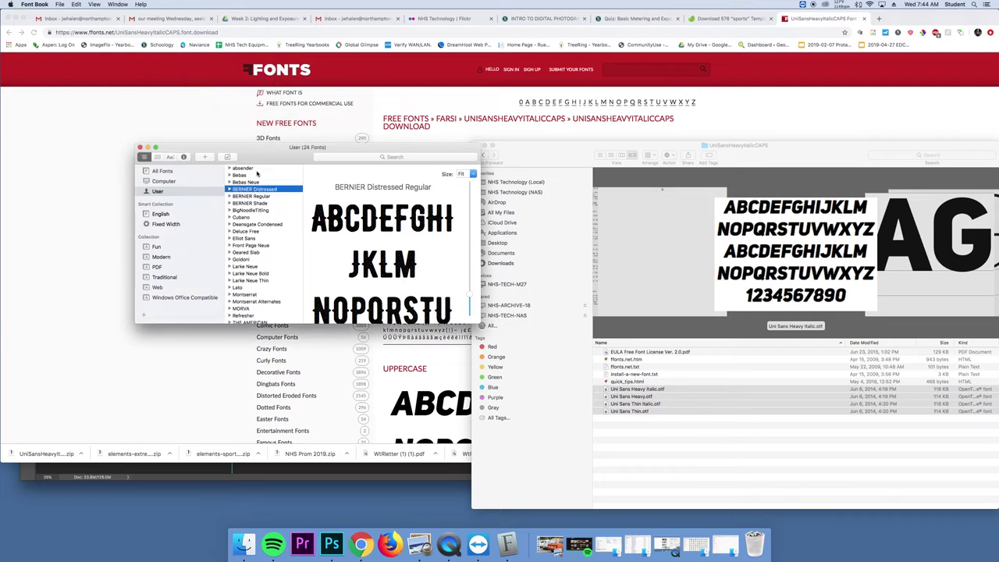
# Reopen the MOUNTAINBIKE headline for editing, dismissing the missing-font and layout warnings.
pyautogui.click(331, 543)
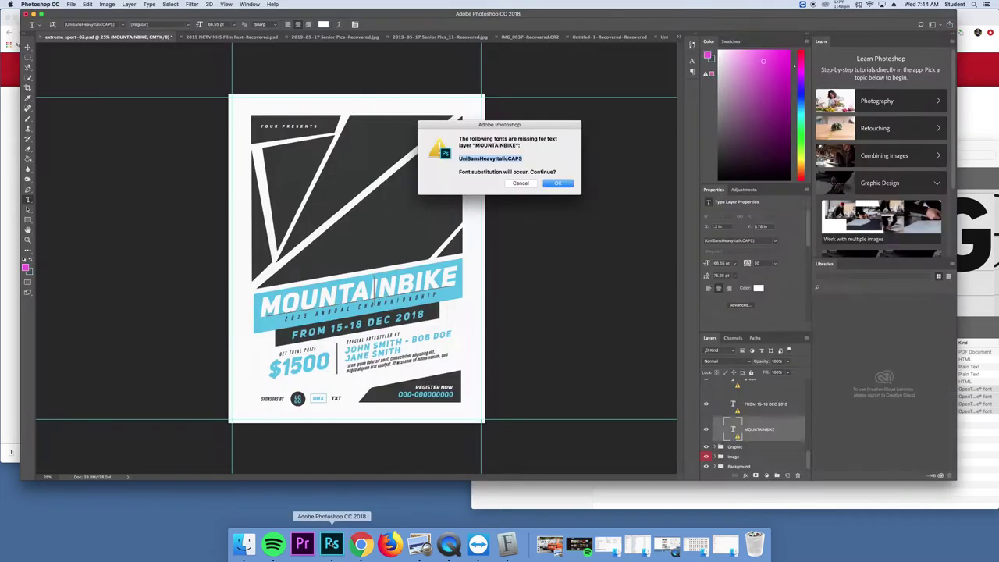
pyautogui.click(519, 183)
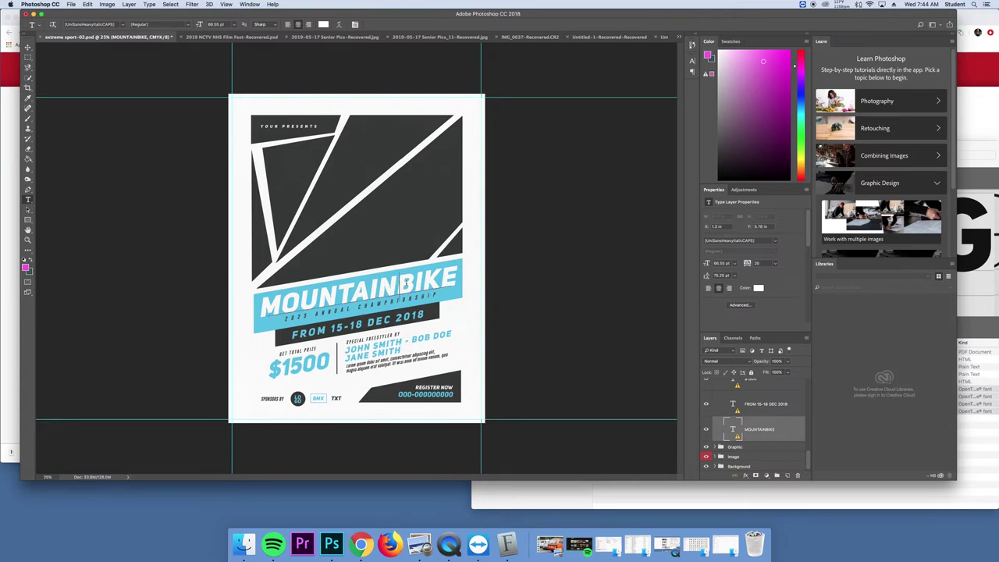
pyautogui.click(400, 285)
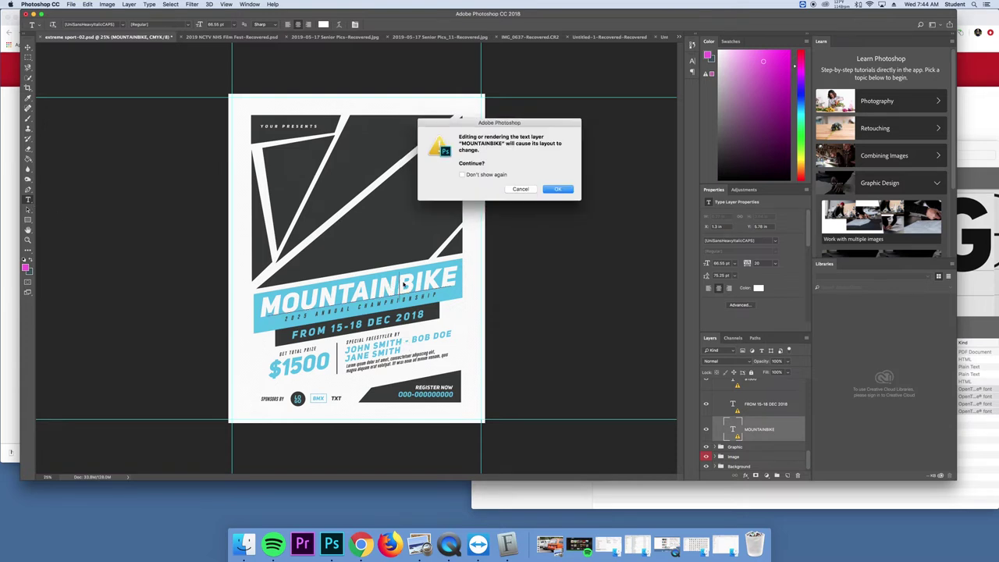
pyautogui.click(471, 175)
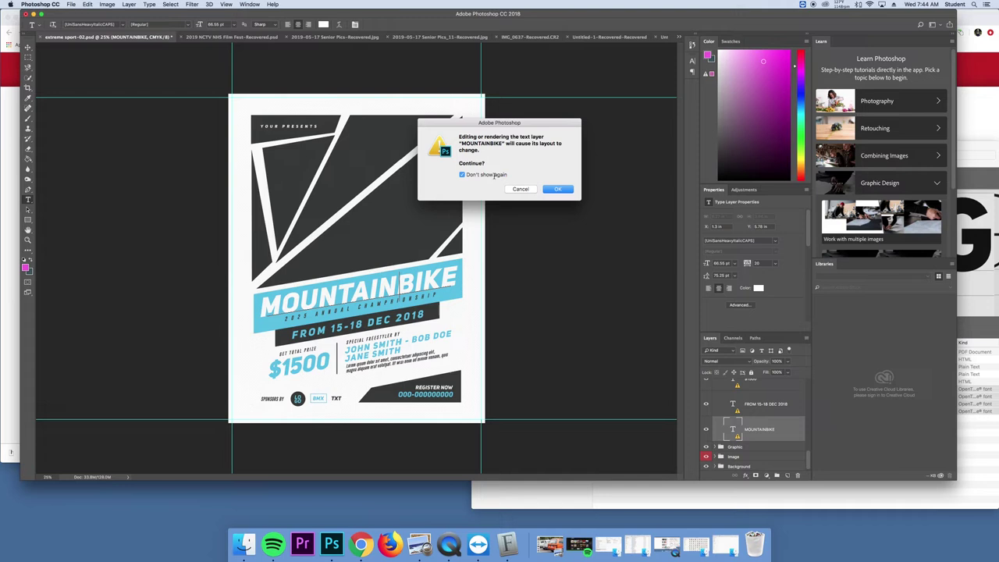
pyautogui.click(559, 189)
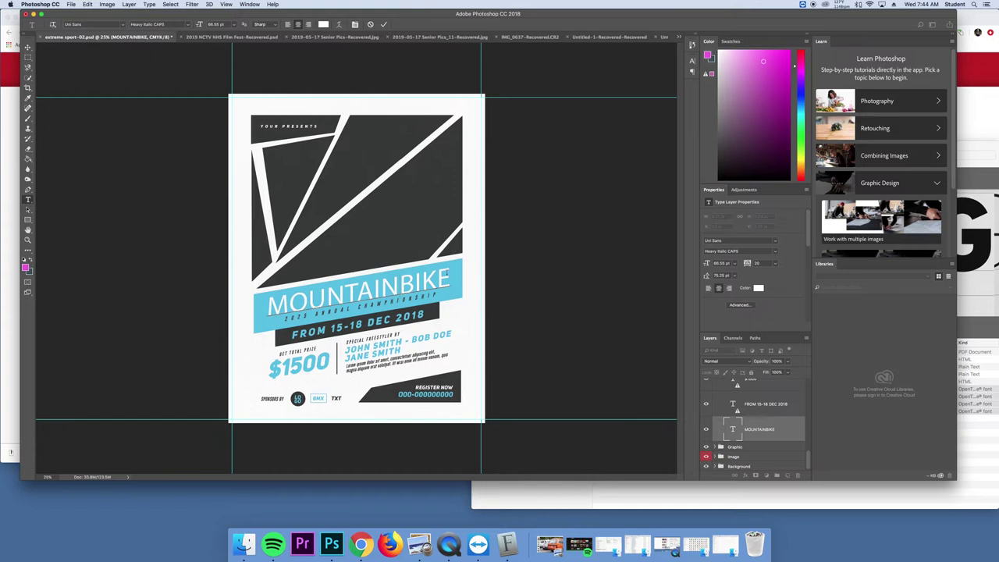
# Replace the headline with YOU'RE A CHAMPION! and shrink it to 52.55 pt to fit the band.
pyautogui.moveTo(451, 277); pyautogui.dragTo(271, 305)
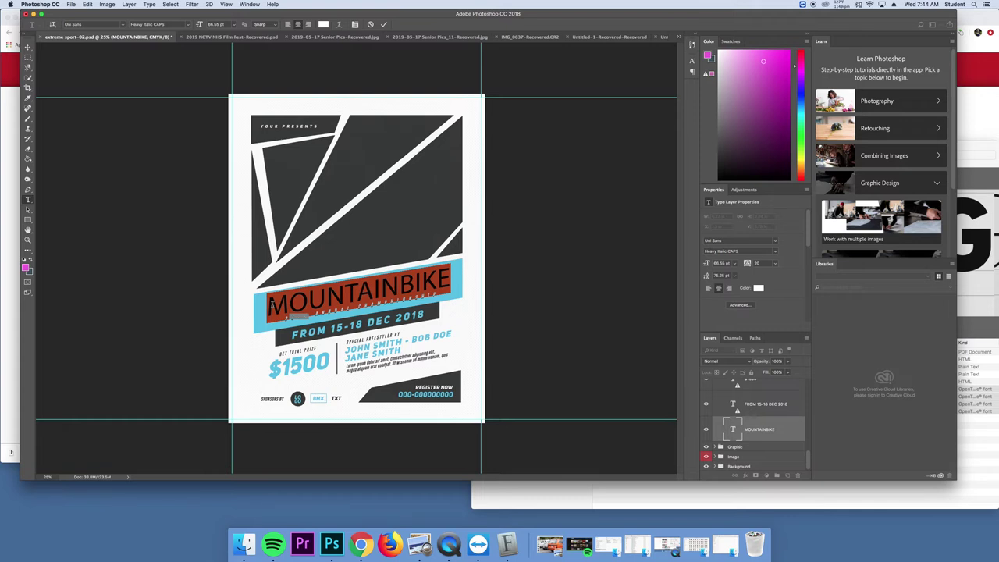
pyautogui.write('you')
pyautogui.press('BackSpace')
pyautogui.press('BackSpace')
pyautogui.press('BackSpace')
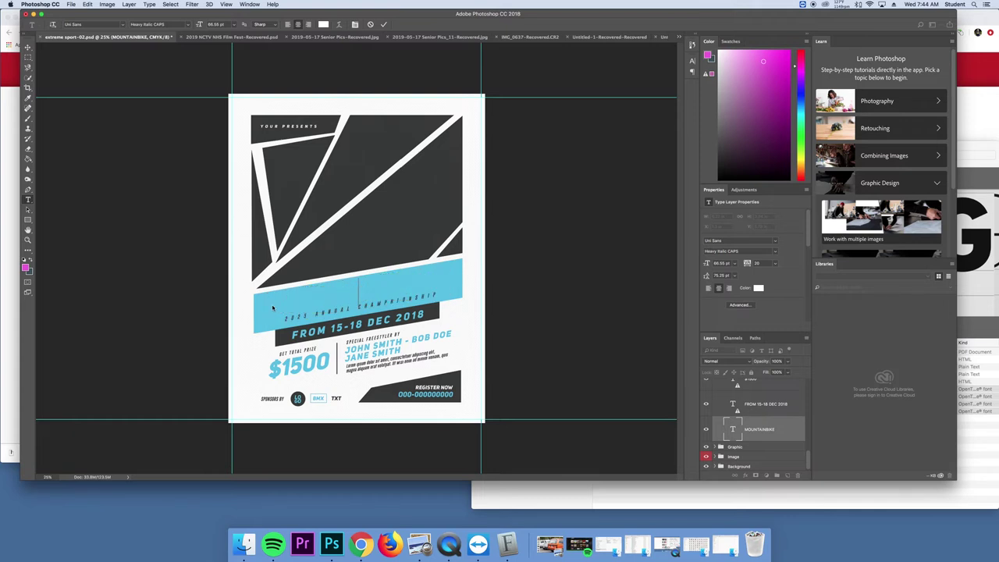
pyautogui.write("you're a ch")
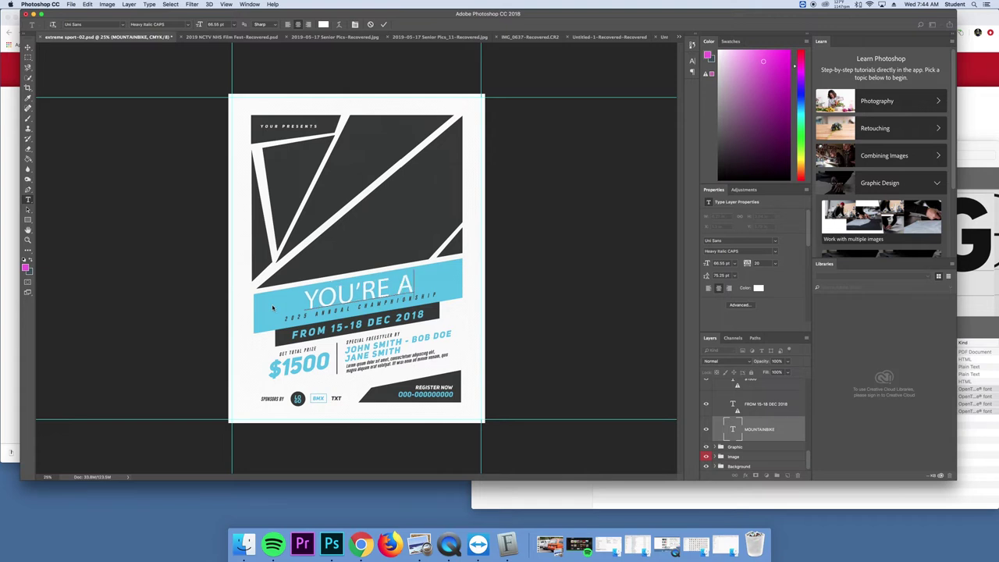
pyautogui.write('ampio')
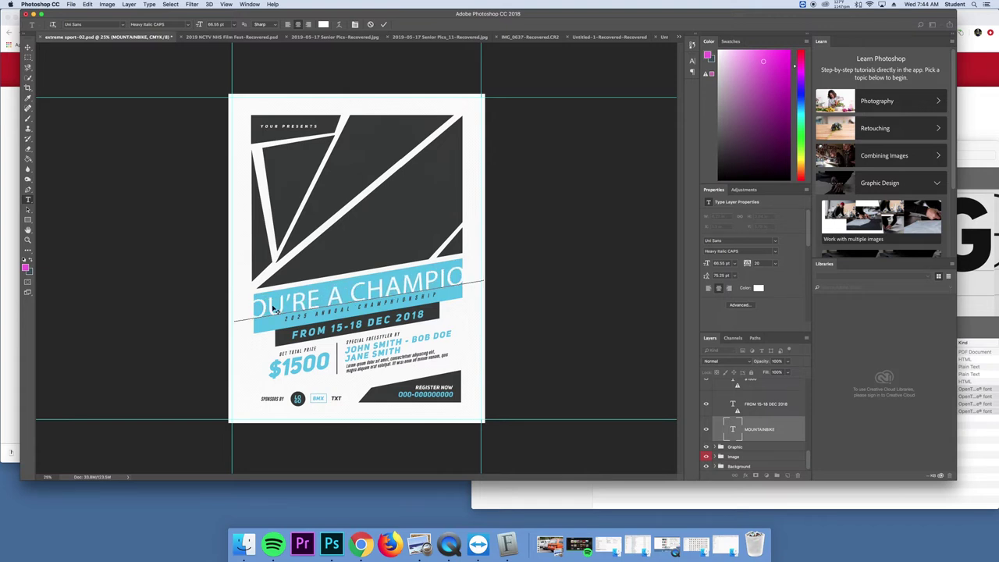
pyautogui.press('super+a')
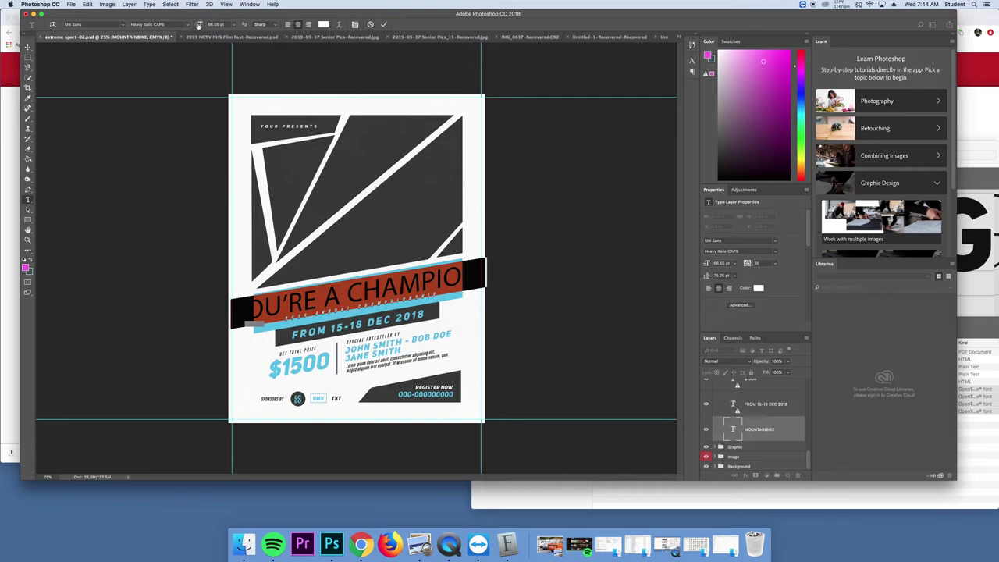
pyautogui.moveTo(201, 24); pyautogui.dragTo(191, 25)
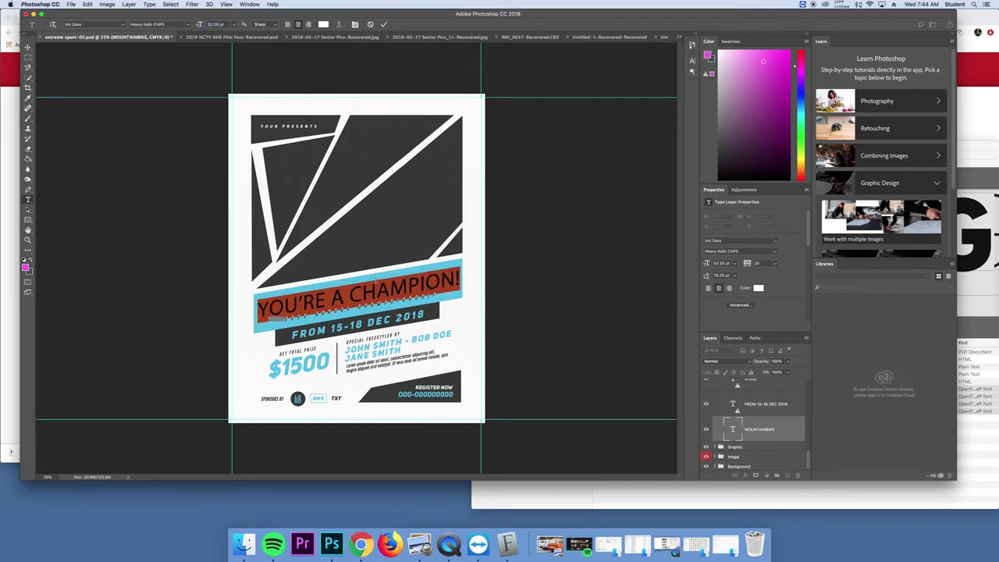
pyautogui.click(28, 200)
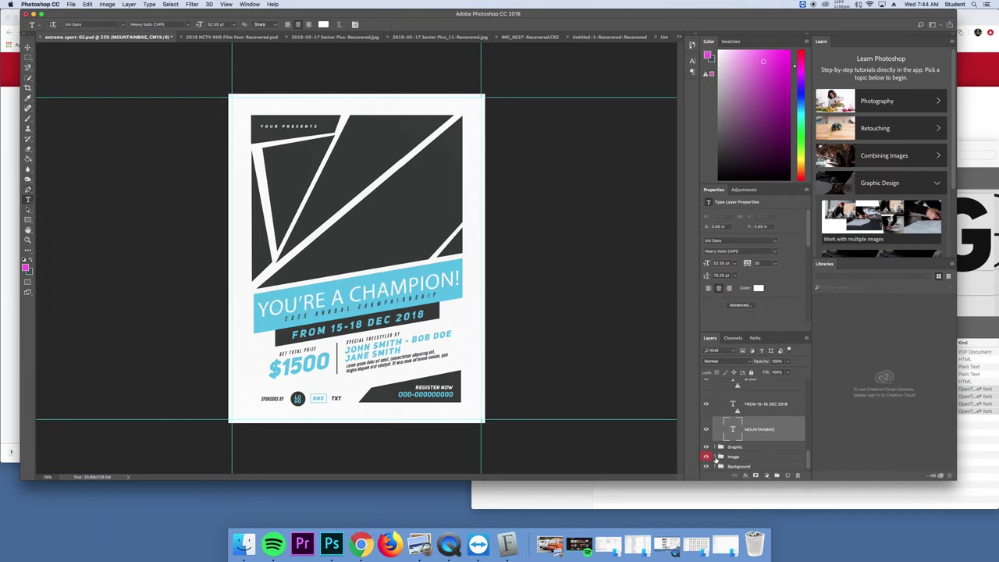
# Open the Image smart object from the Image layer group as Vector Smart Object1.psb.
pyautogui.click(716, 457)
pyautogui.scroll(-2, 808, 454)
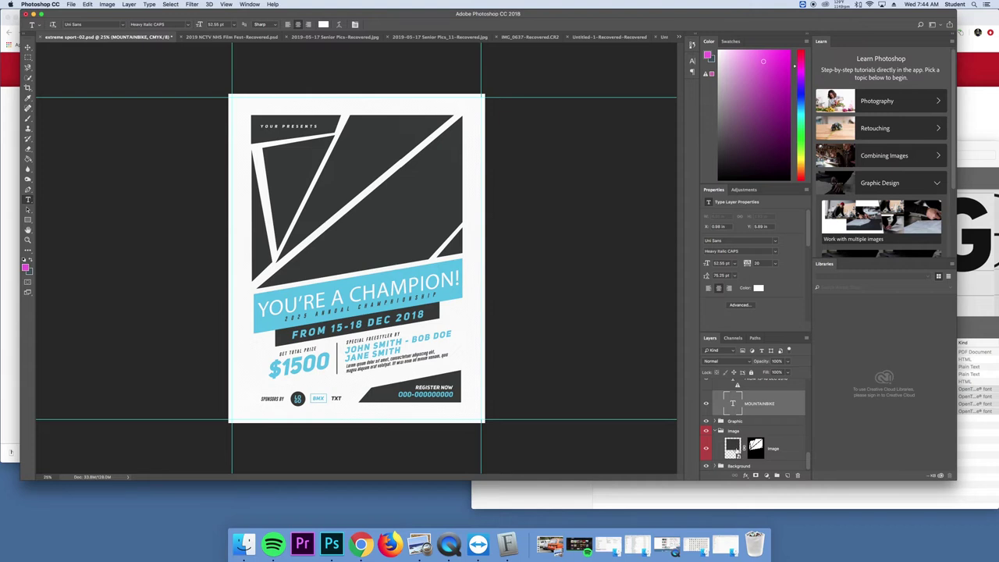
pyautogui.click(737, 449)
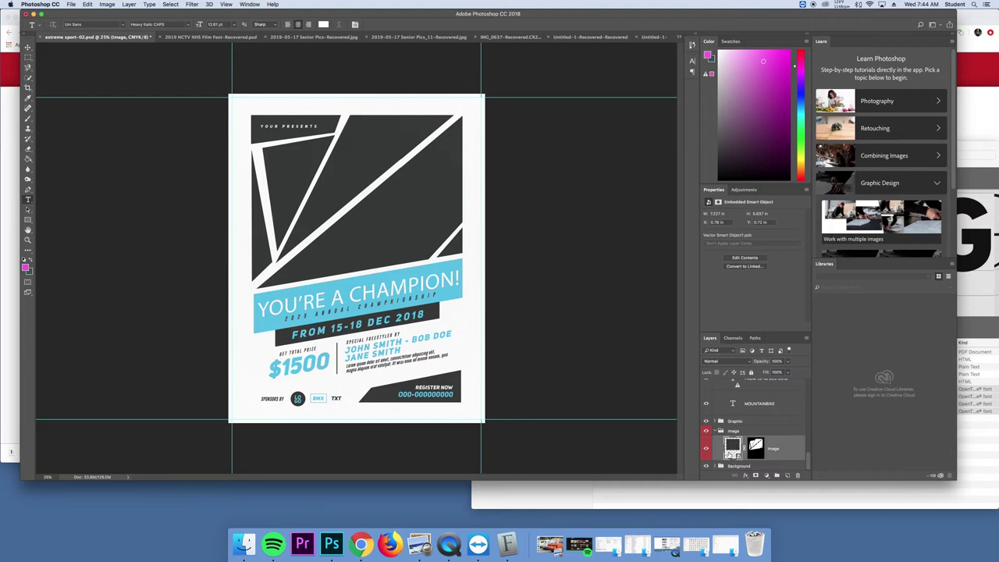
pyautogui.doubleClick(732, 447)
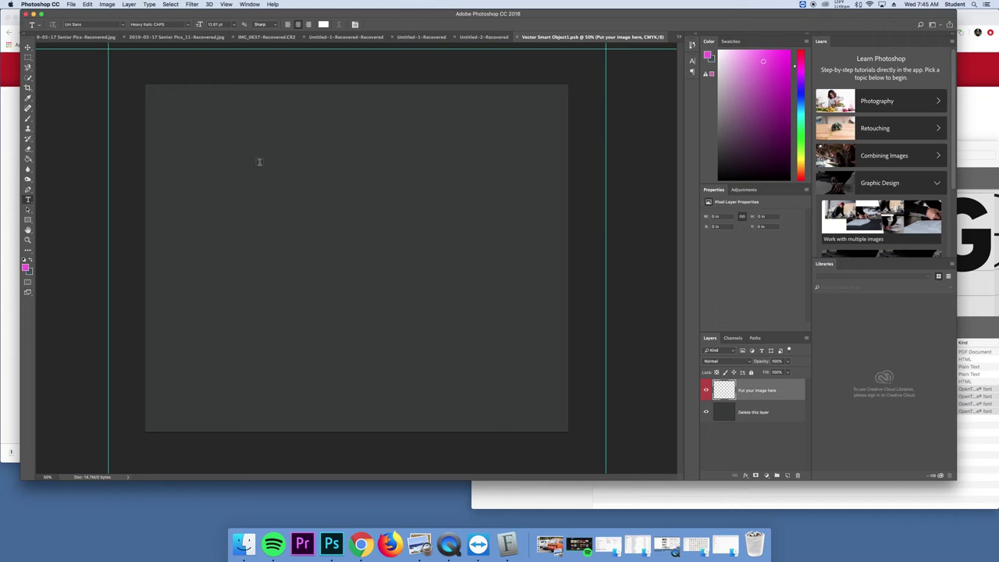
pyautogui.click(70, 5)
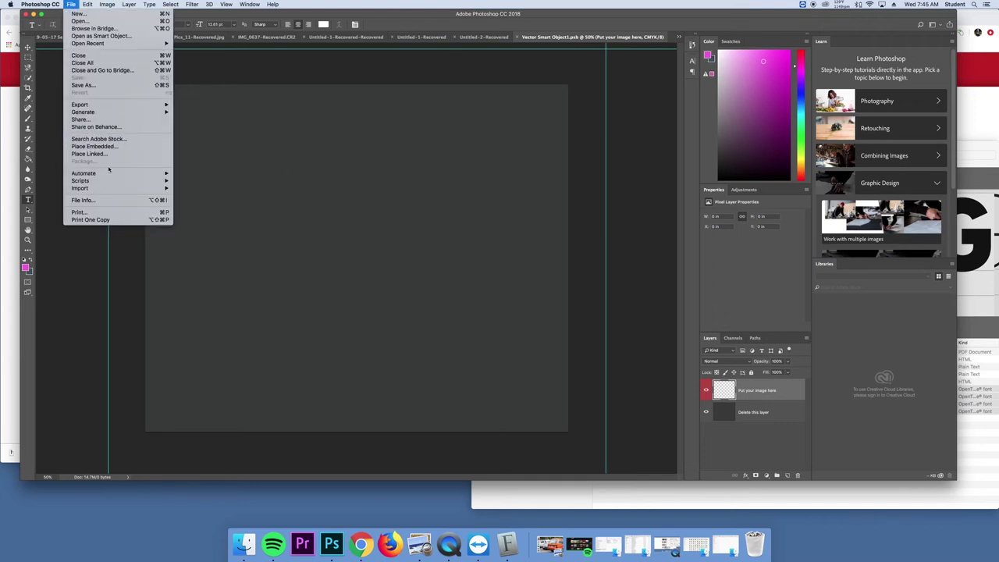
# Place Embedded the bowling photo from Period 03 Photography > 2019-05-22 Special Olympics Poster > Raw.
pyautogui.click(133, 149)
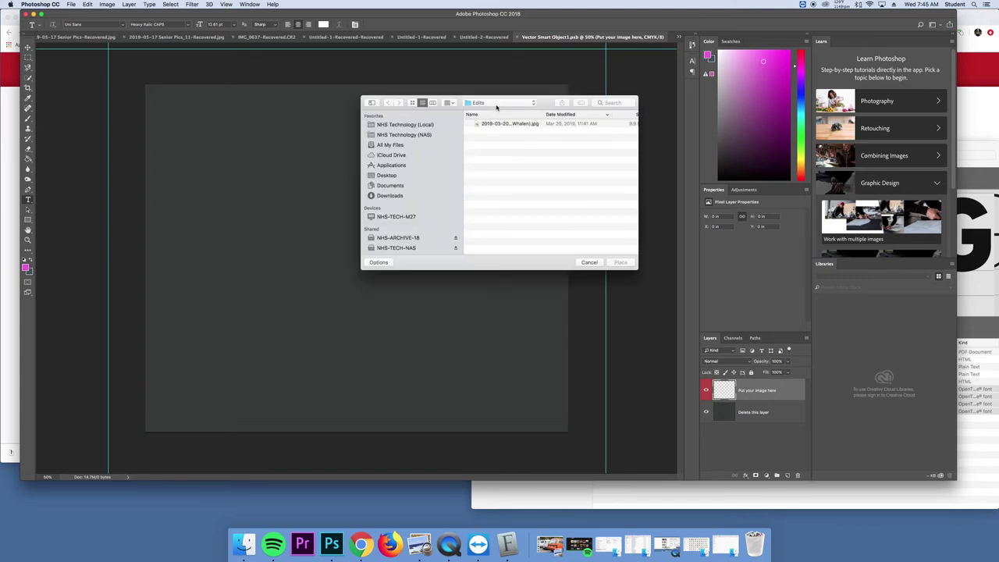
pyautogui.click(504, 106)
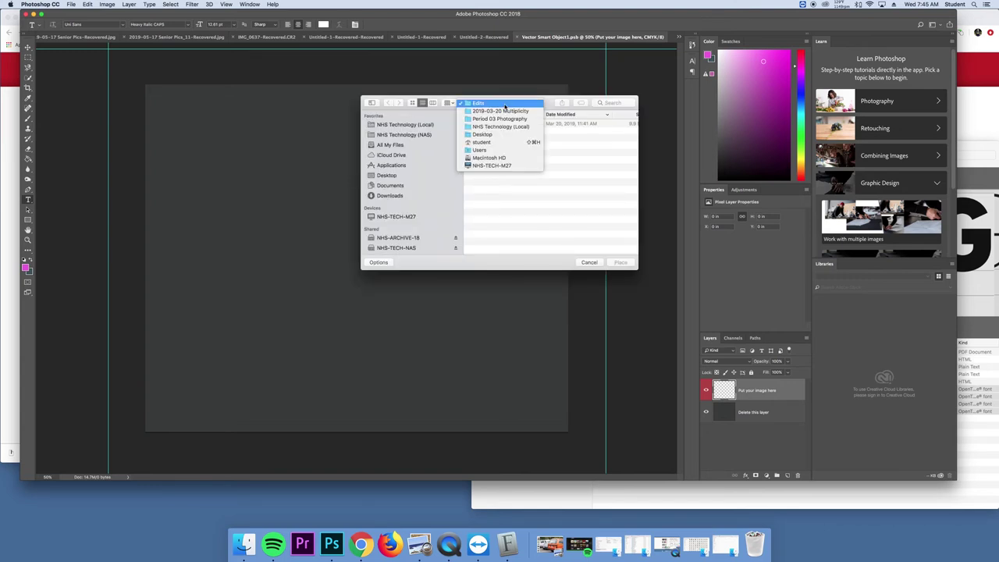
pyautogui.click(498, 128)
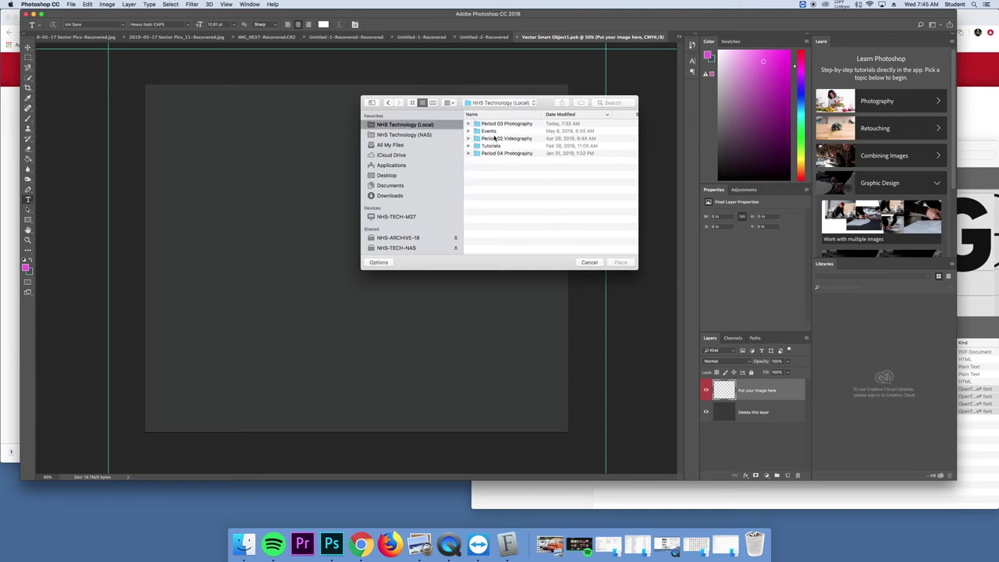
pyautogui.click(505, 124)
pyautogui.doubleClick(504, 124)
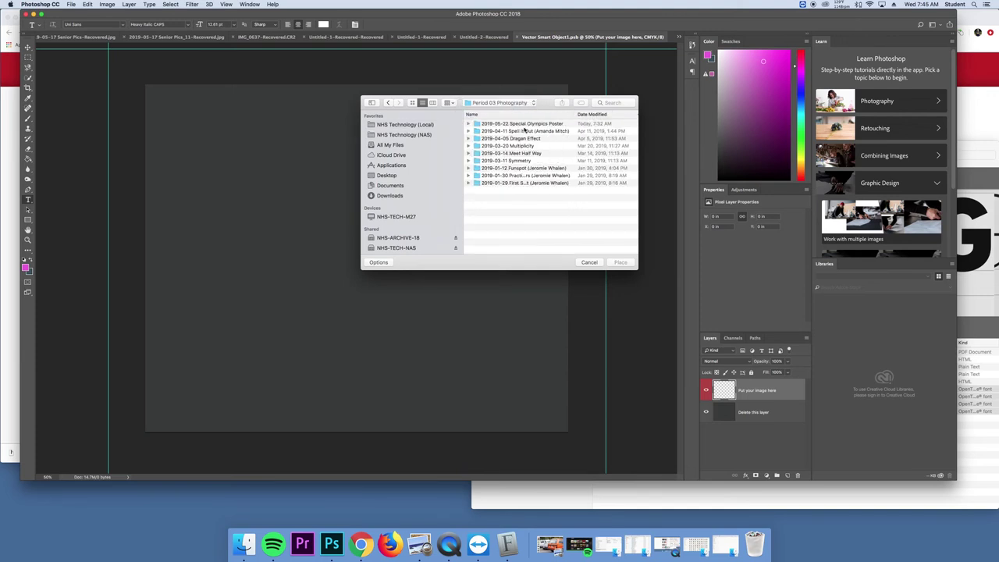
pyautogui.doubleClick(524, 124)
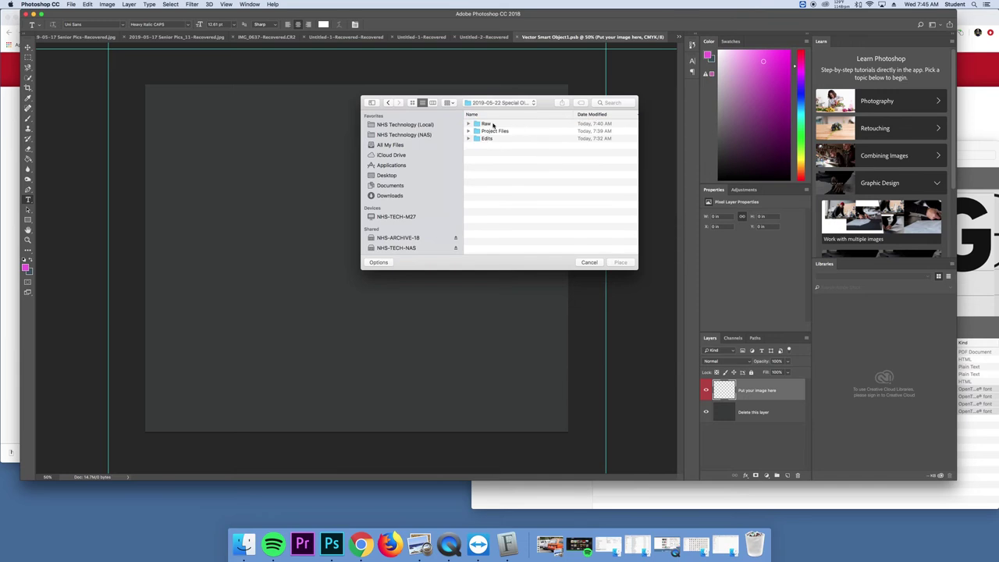
pyautogui.doubleClick(491, 124)
pyautogui.click(493, 124)
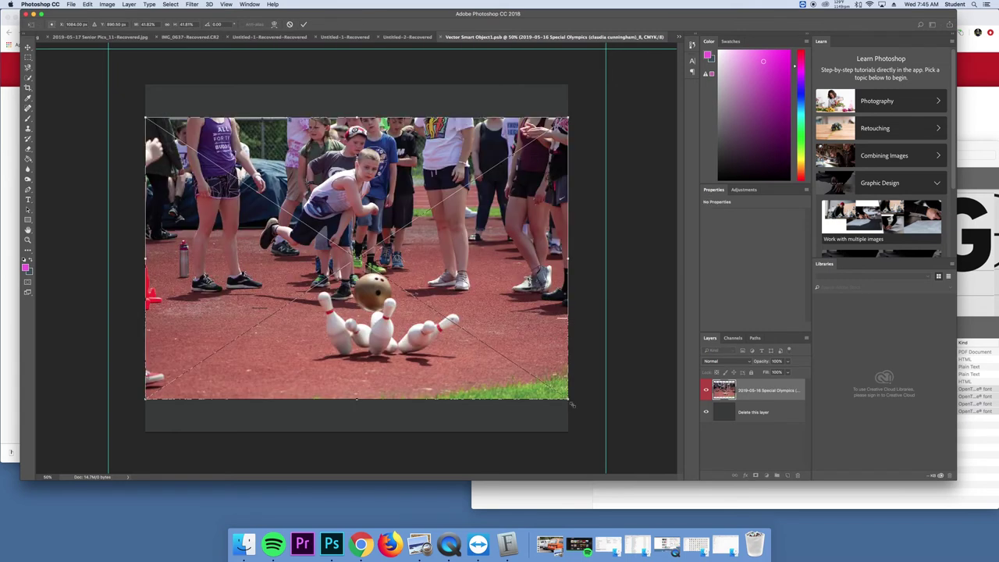
# Scale the bowling photo past the canvas edges, shift it left, and commit the transform.
pyautogui.moveTo(568, 397); pyautogui.dragTo(615, 446)
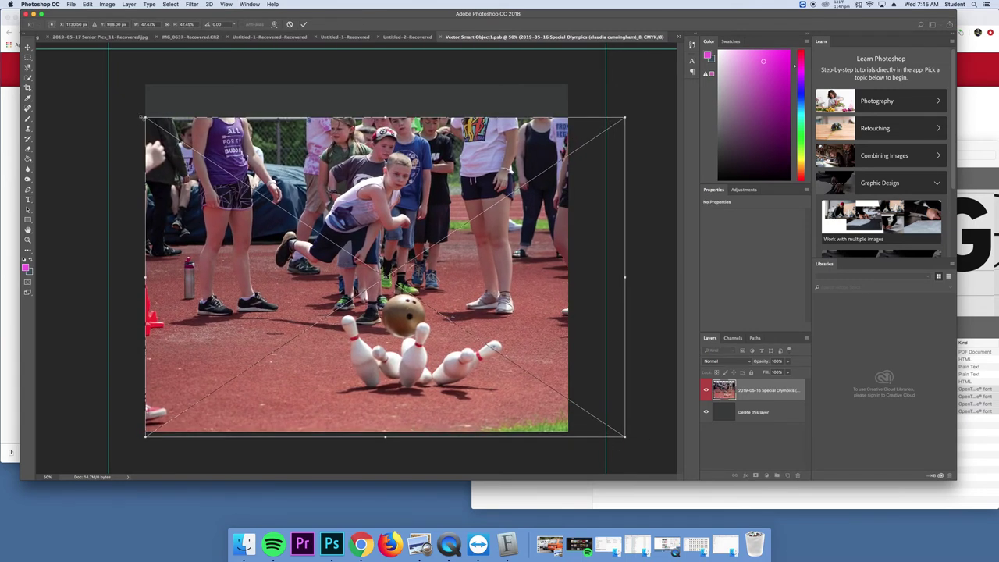
pyautogui.moveTo(145, 117); pyautogui.dragTo(41, 39)
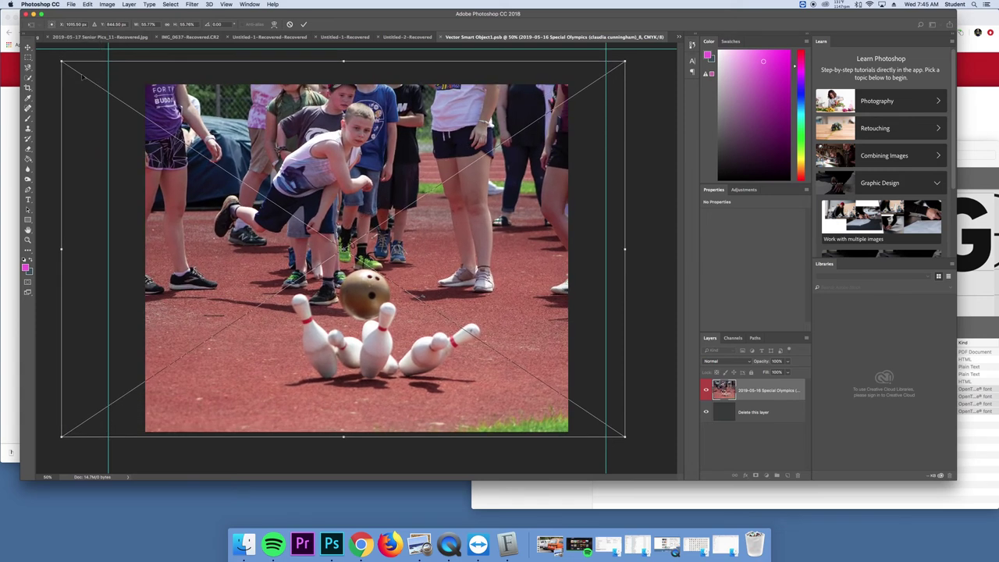
pyautogui.moveTo(463, 164); pyautogui.dragTo(428, 176)
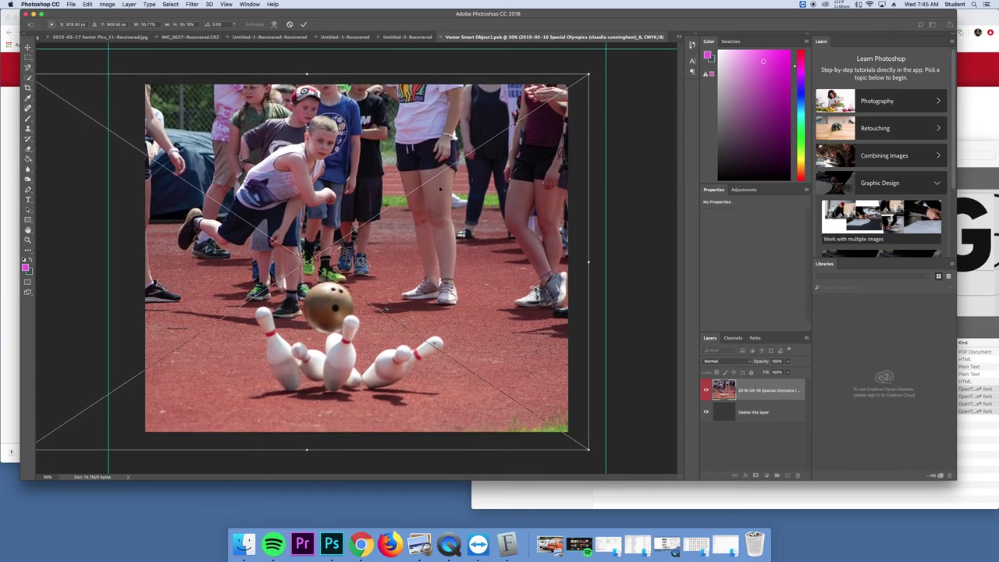
pyautogui.press('Return')
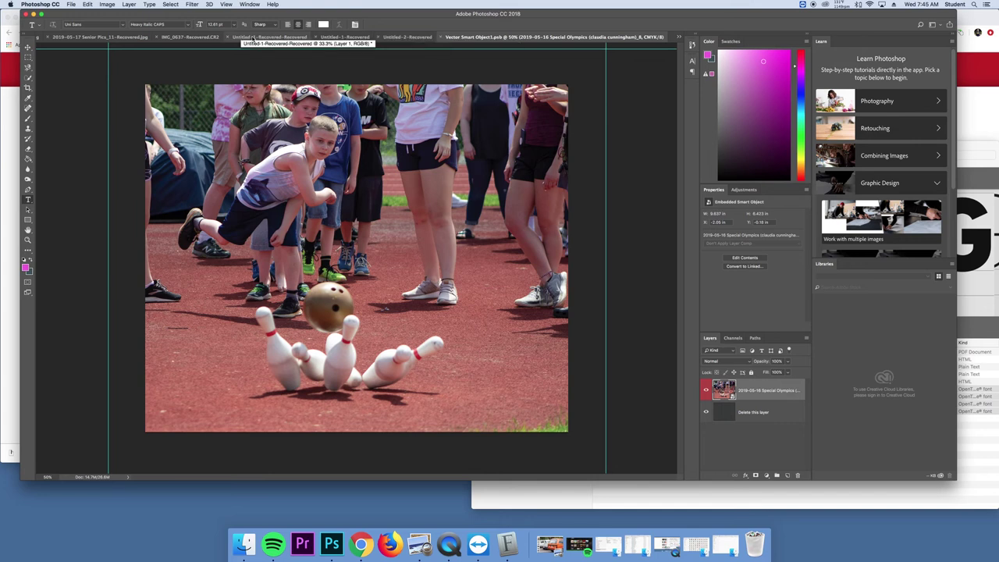
# Switch back to extreme sport-02.psd and collapse its Image and Text layer groups.
pyautogui.click(678, 37)
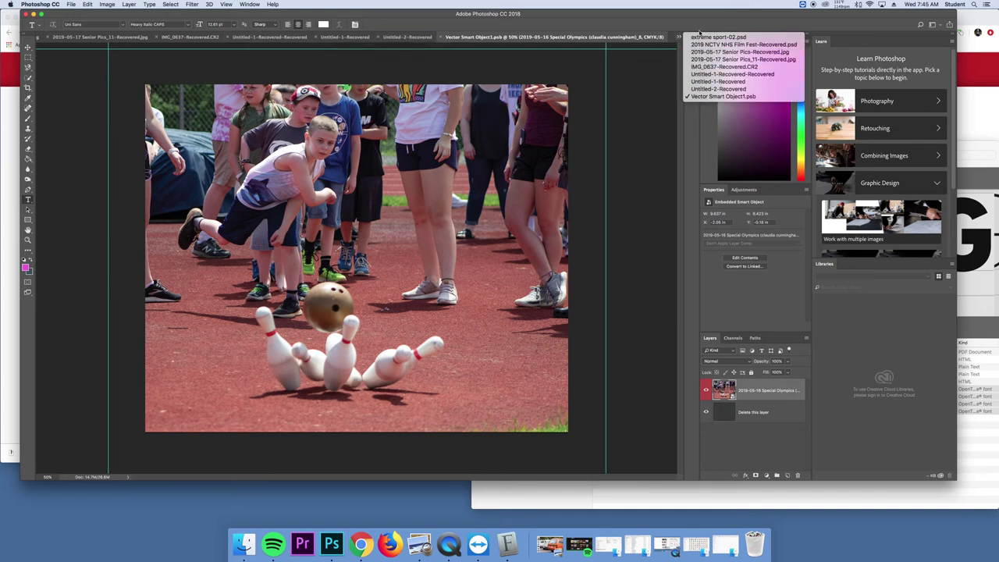
pyautogui.click(698, 37)
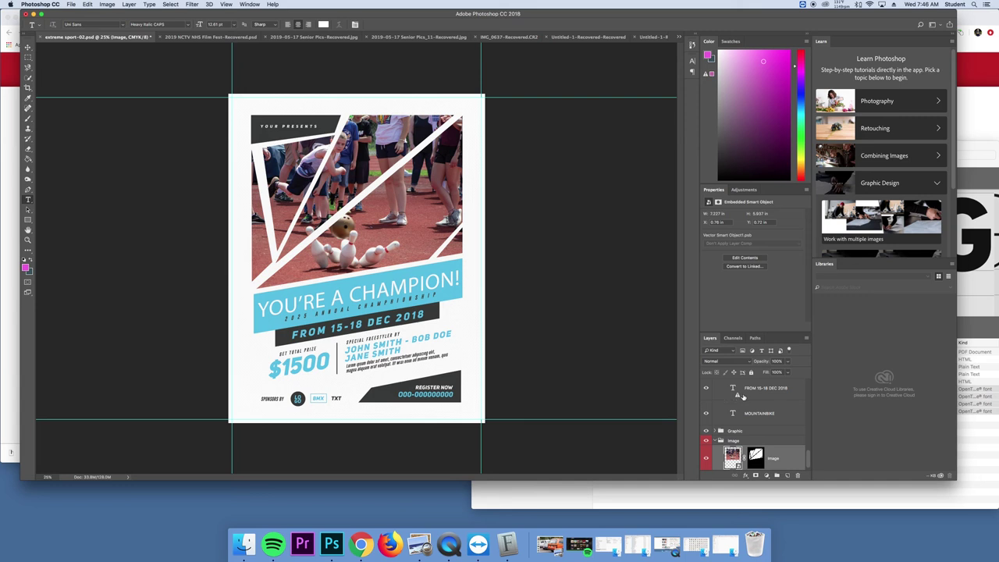
pyautogui.click(714, 440)
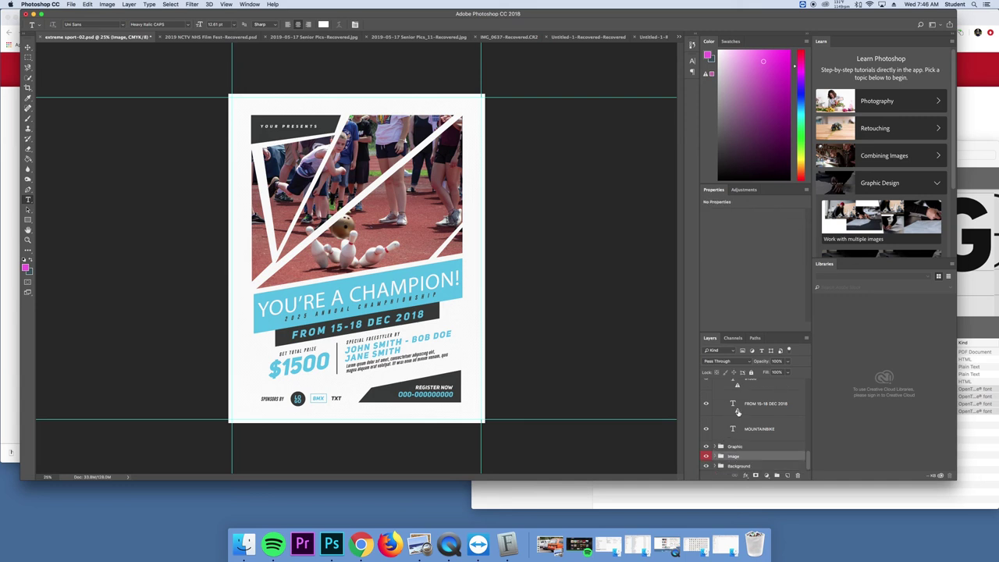
pyautogui.scroll(5, 732, 403)
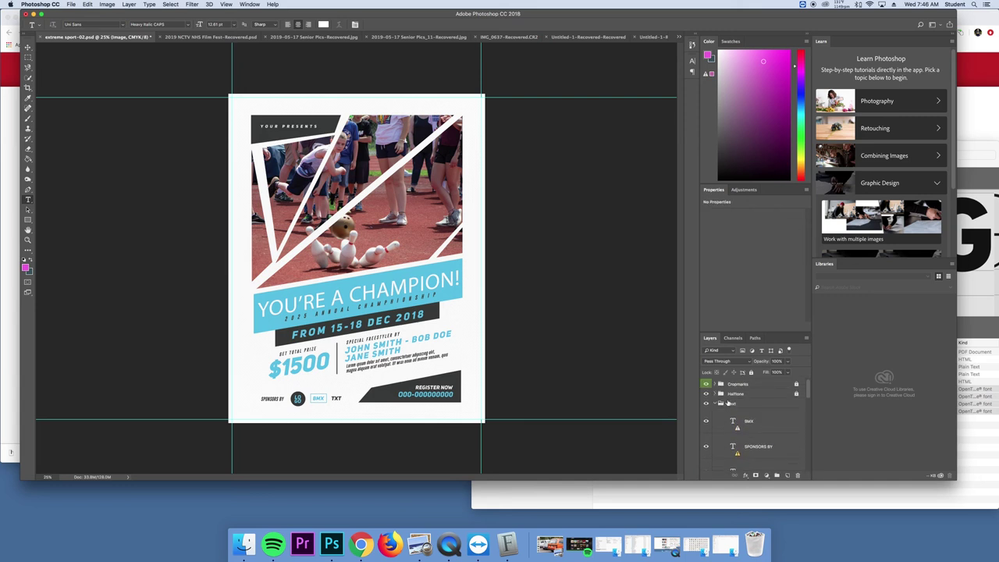
pyautogui.click(715, 404)
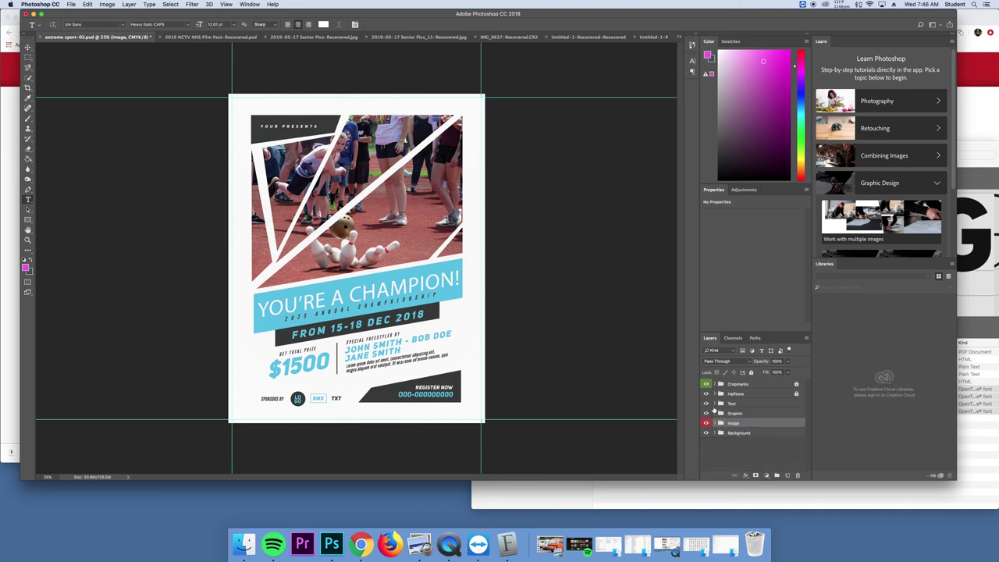